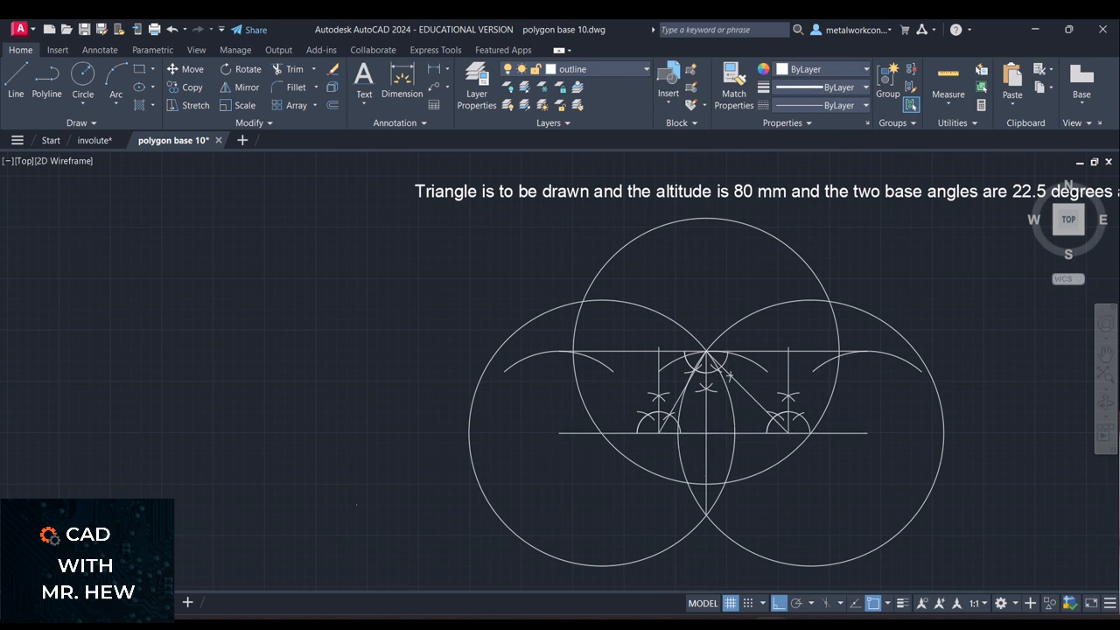
Switch to the involute drawing and locate the problem statement above the triangle construction
scroll(725, 415, "up", 2)
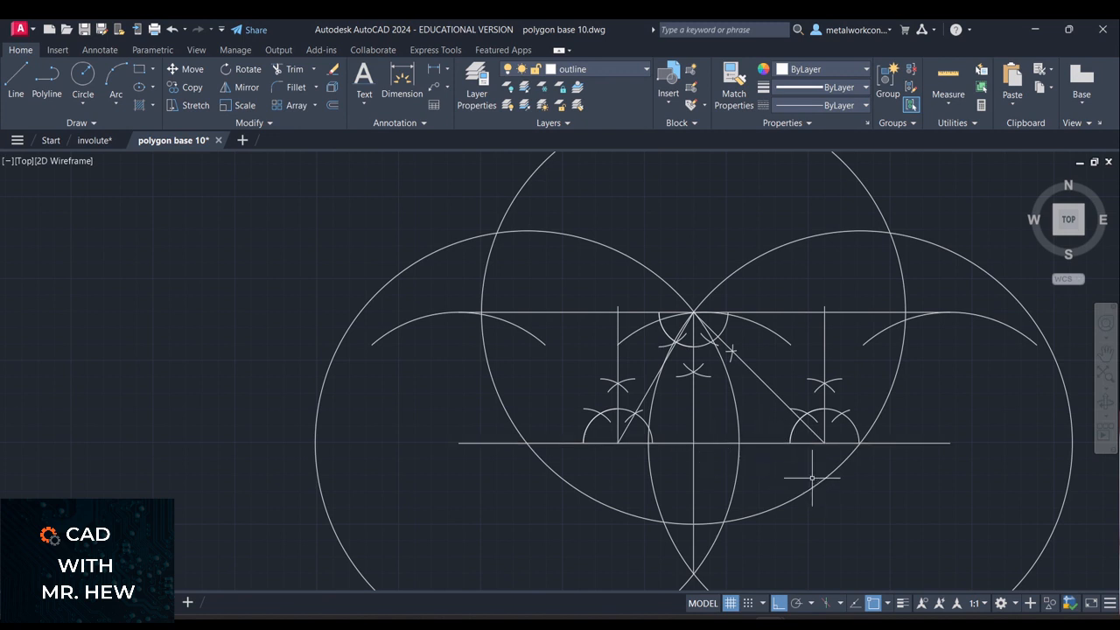
key("ctrl+Tab")
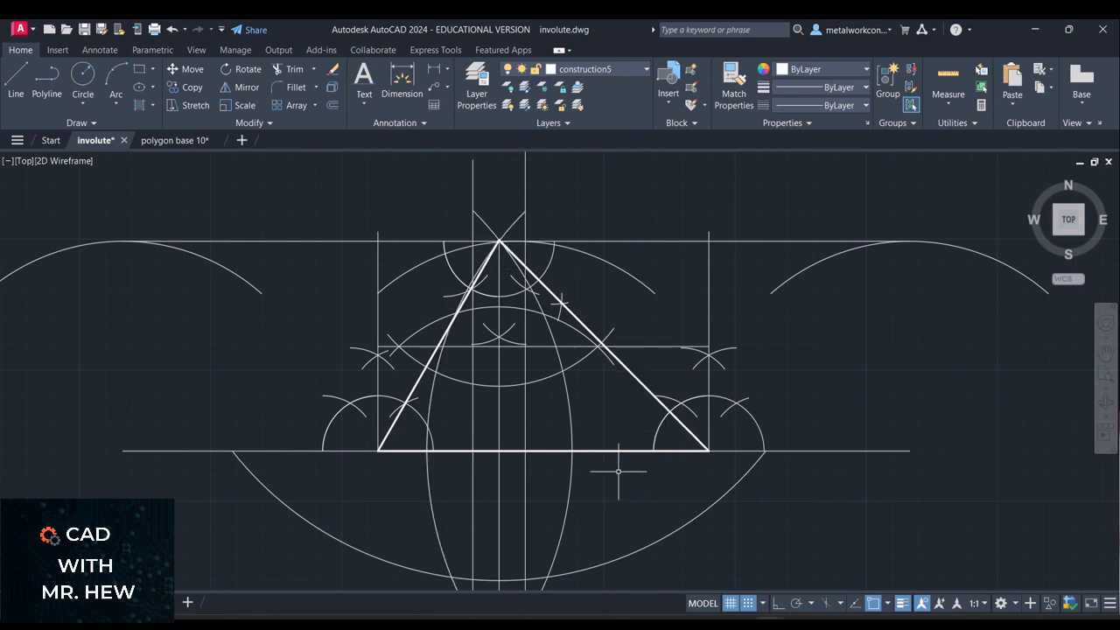
scroll(682, 316, "down", 2)
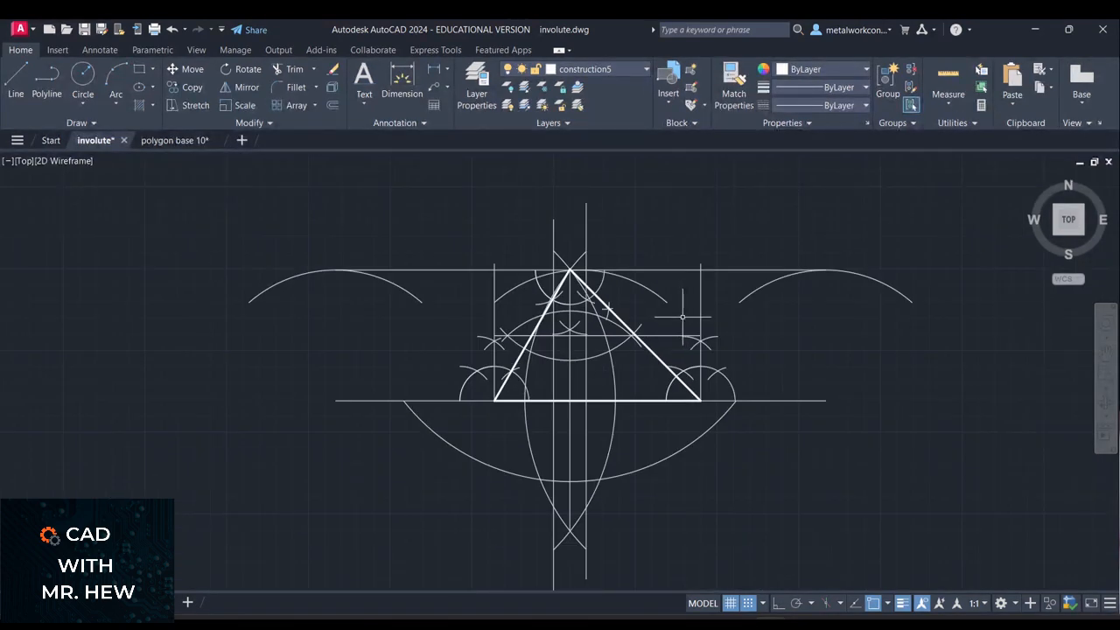
scroll(683, 316, "down", 2)
left_click(1106, 355)
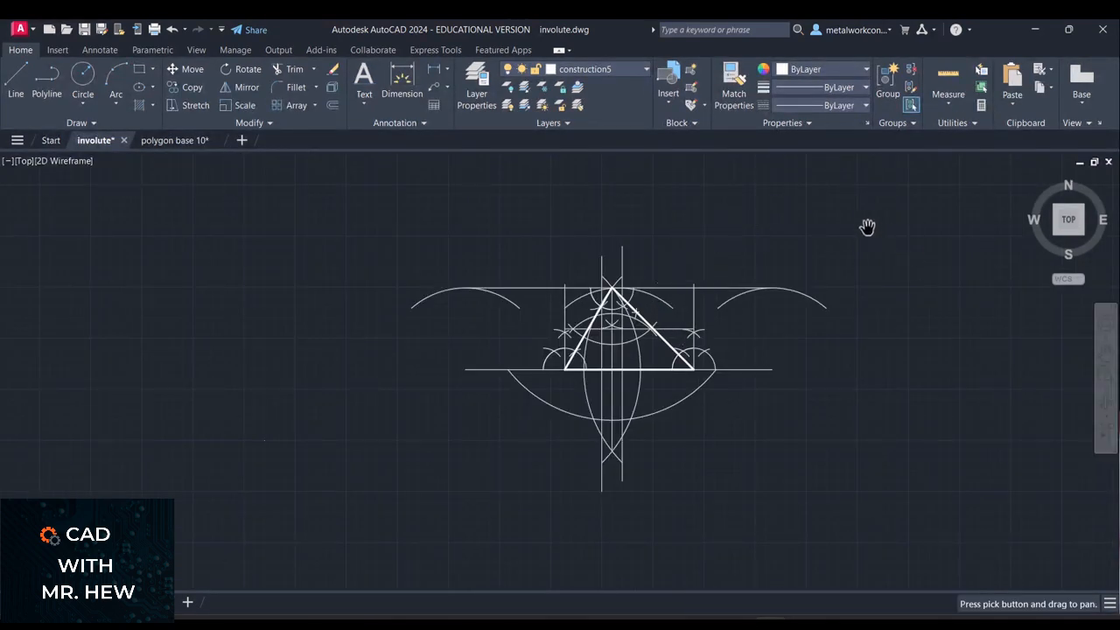
mouse_move(867, 226)
left_mouse_down()
mouse_move(825, 271)
mouse_move(706, 324)
mouse_move(618, 324)
left_mouse_up()
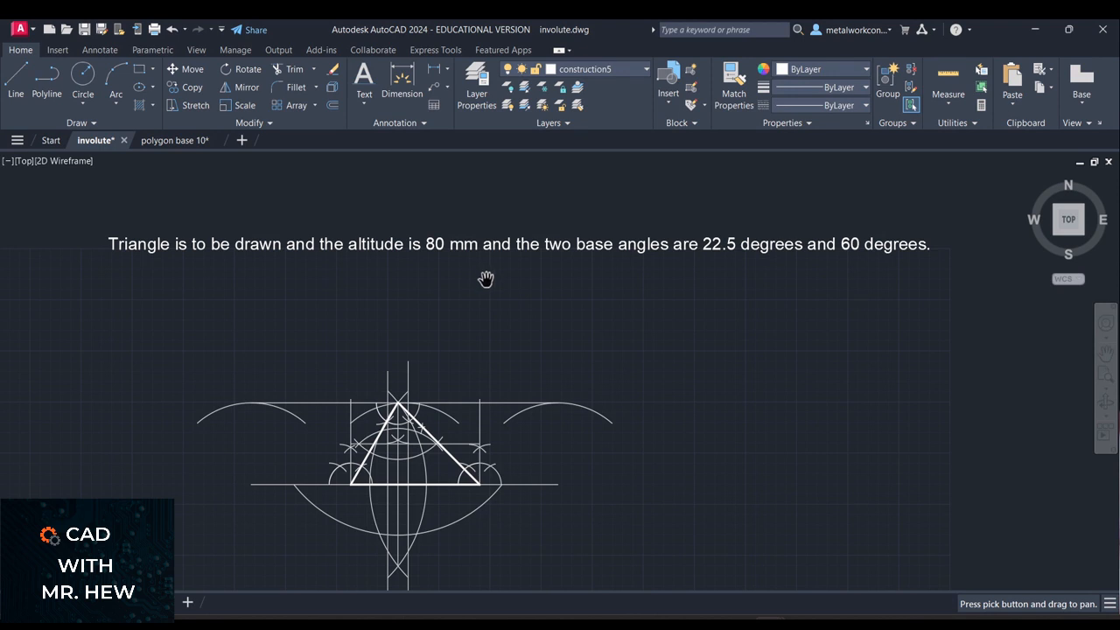
key("Escape")
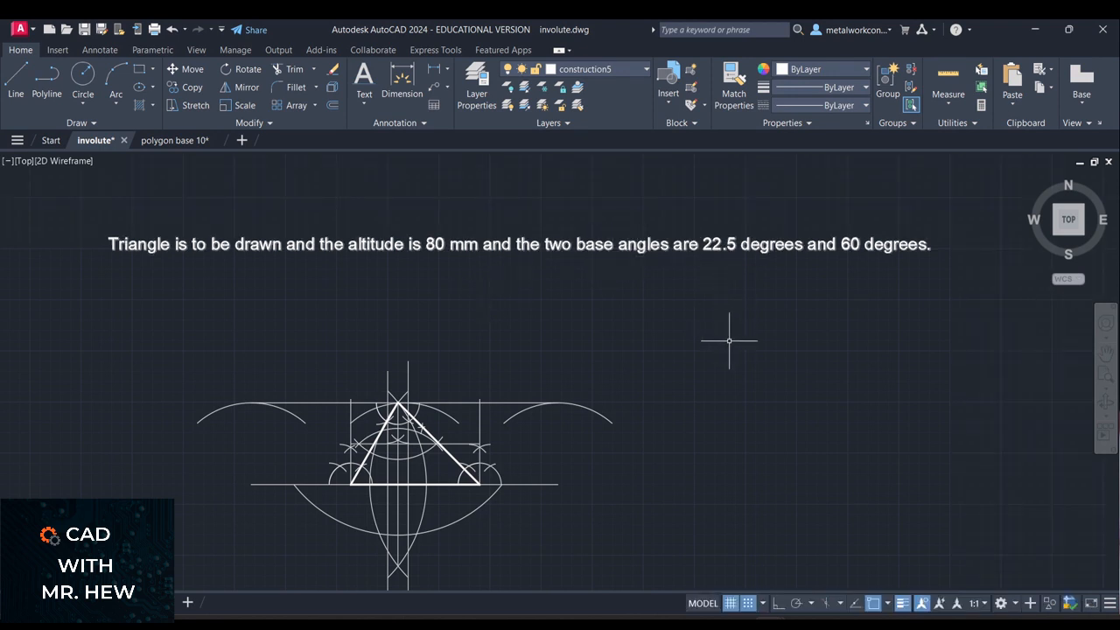
Change the first base angle in the triangle problem statement to 45 degrees
double_click(715, 244)
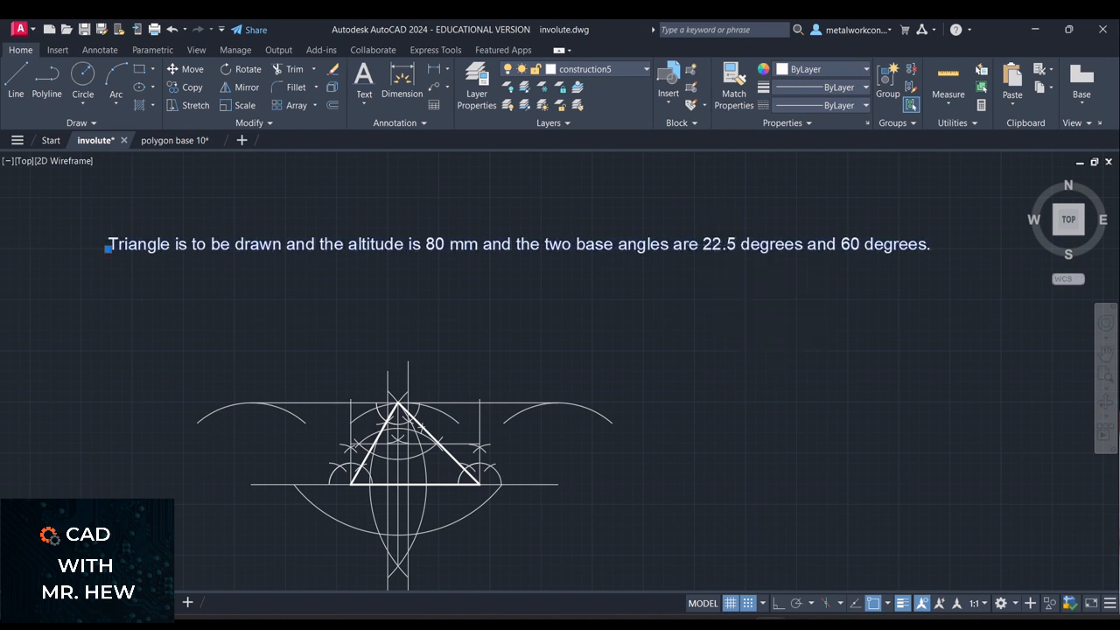
left_click(711, 245)
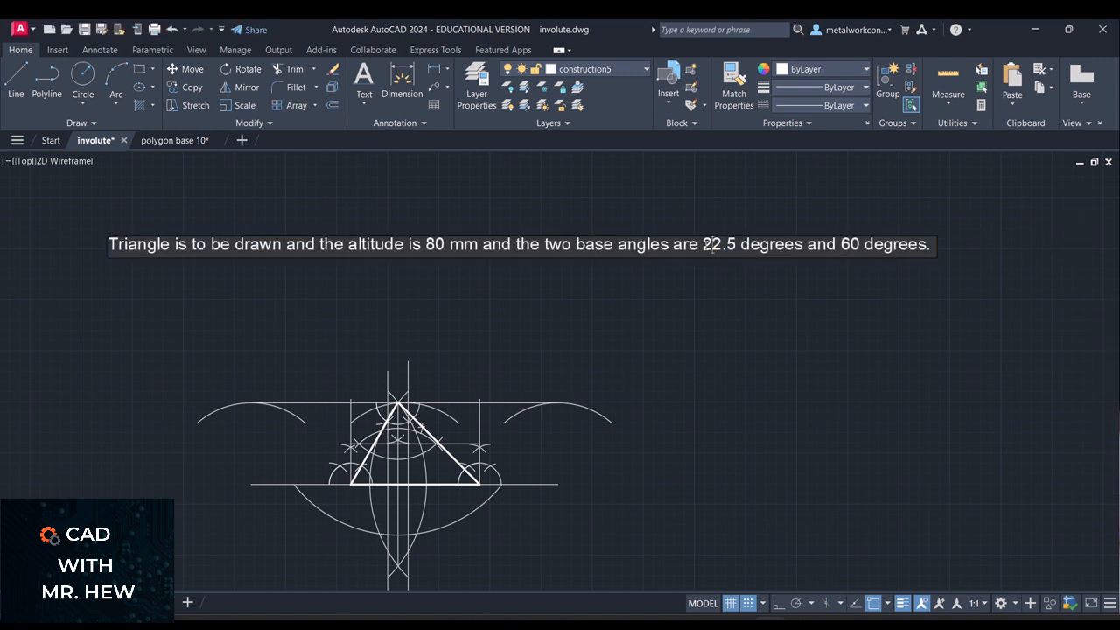
key("Delete")
key("Delete")
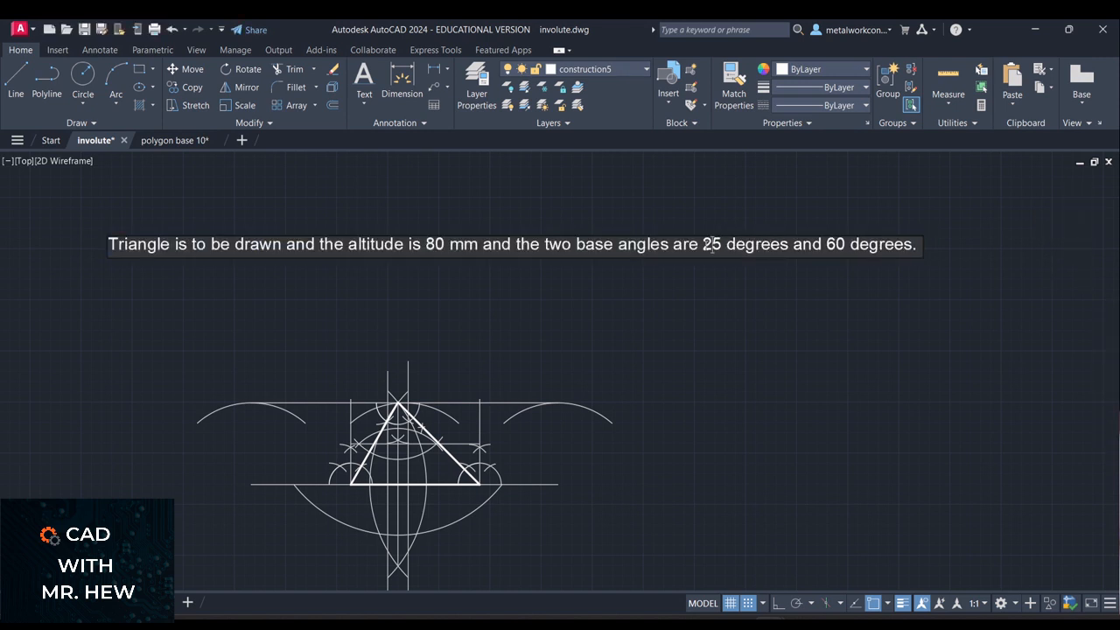
key("BackSpace")
type("4")
left_click(731, 302)
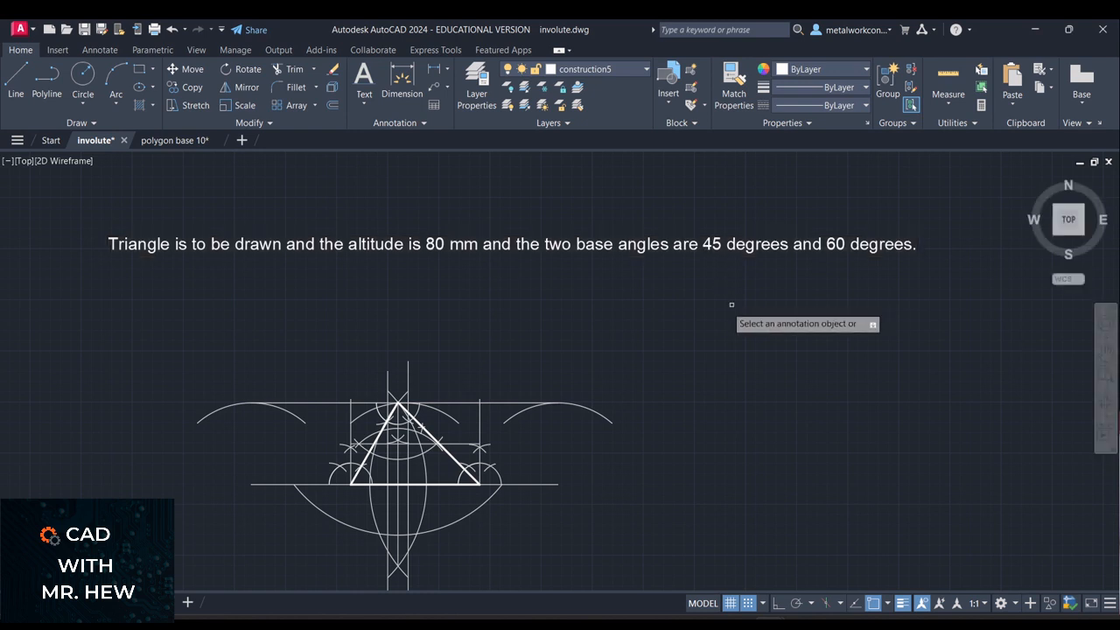
key("Escape")
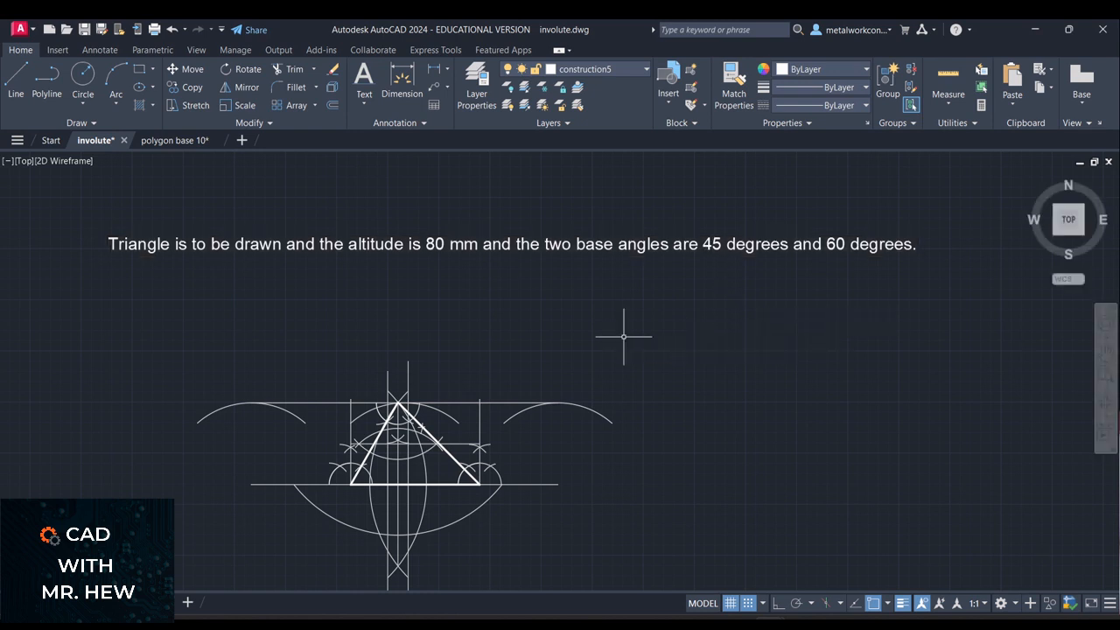
Examine the triangle construction and the base line shared by the triangle and the rectangle
scroll(624, 337, "down", 4)
scroll(624, 338, "up", 6)
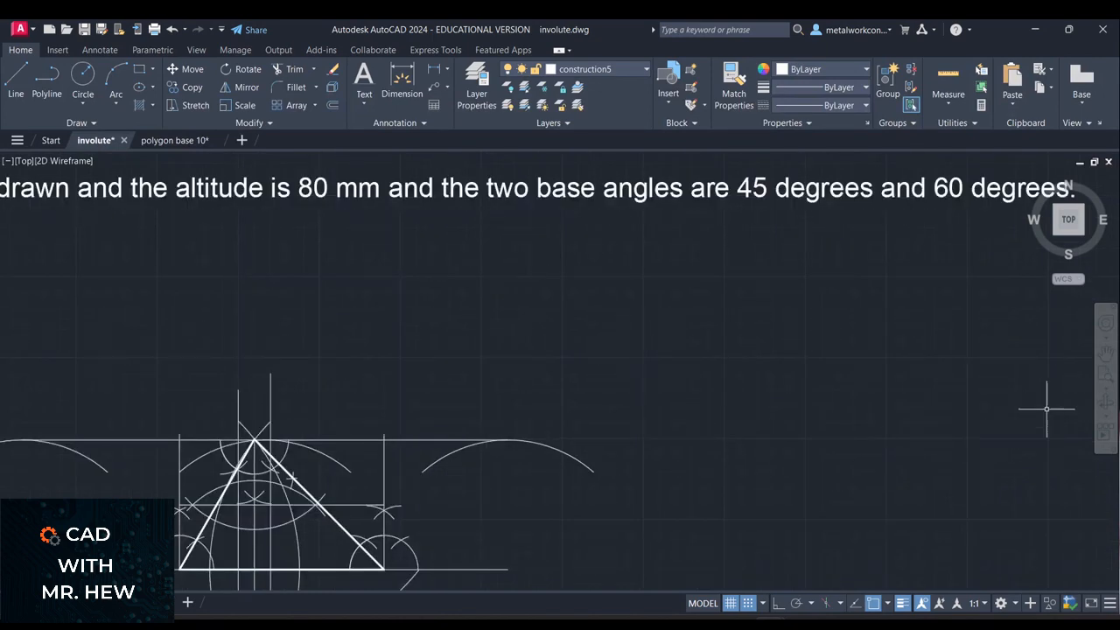
left_click(1105, 355)
mouse_move(748, 470)
left_mouse_down()
mouse_move(855, 335)
mouse_move(914, 310)
left_mouse_up()
scroll(917, 312, "up", 2)
mouse_move(641, 424)
left_mouse_down()
mouse_move(653, 410)
mouse_move(967, 357)
mouse_move(1046, 377)
left_mouse_up()
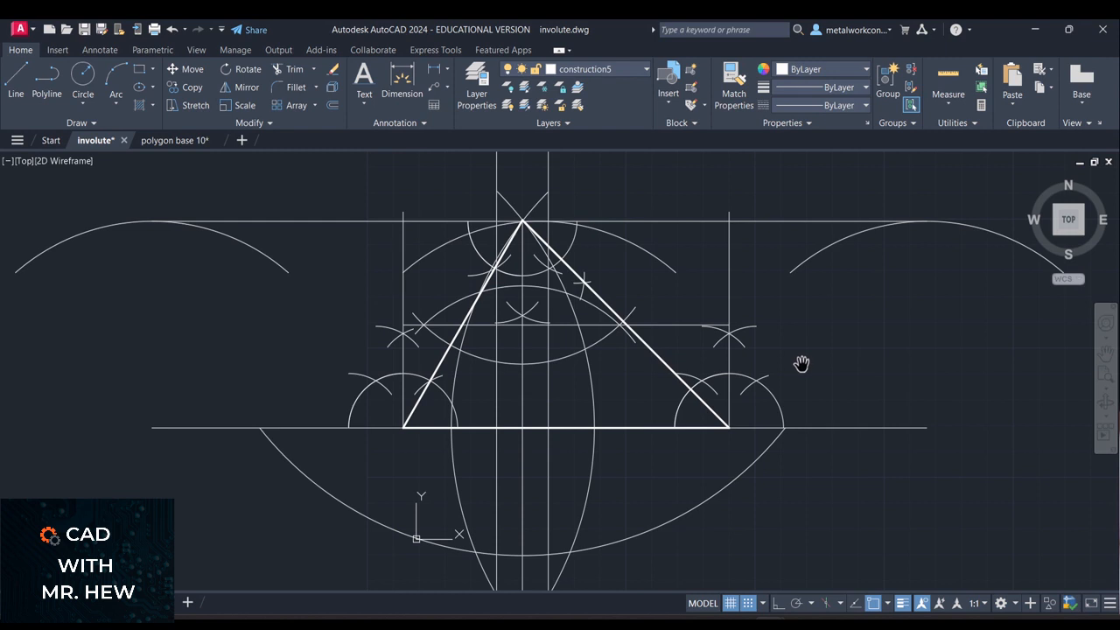
key("Escape")
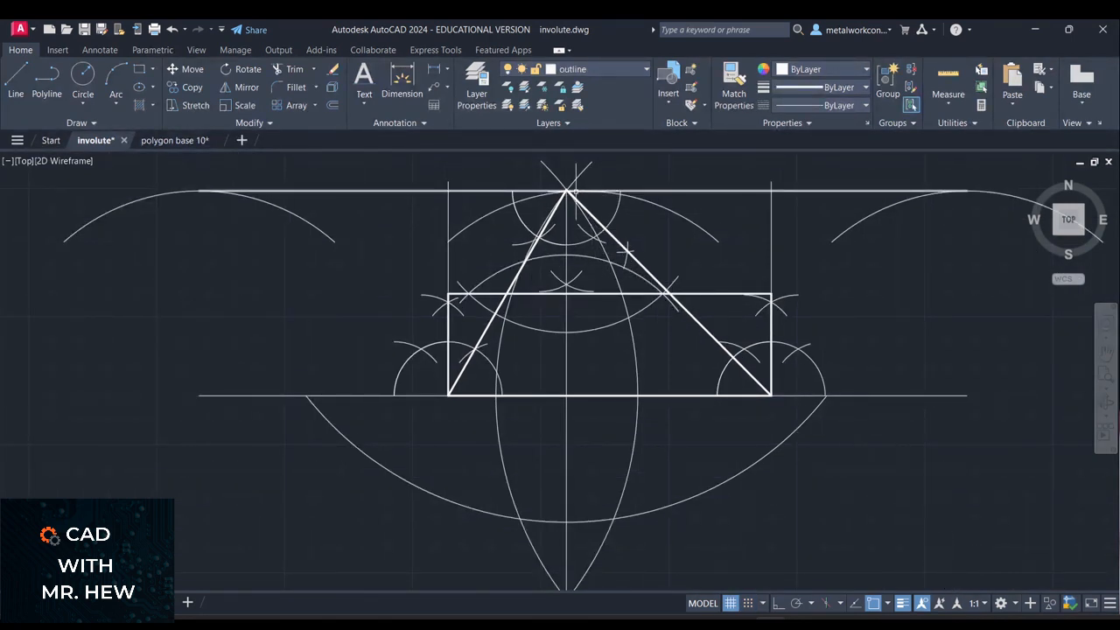
left_click(662, 395)
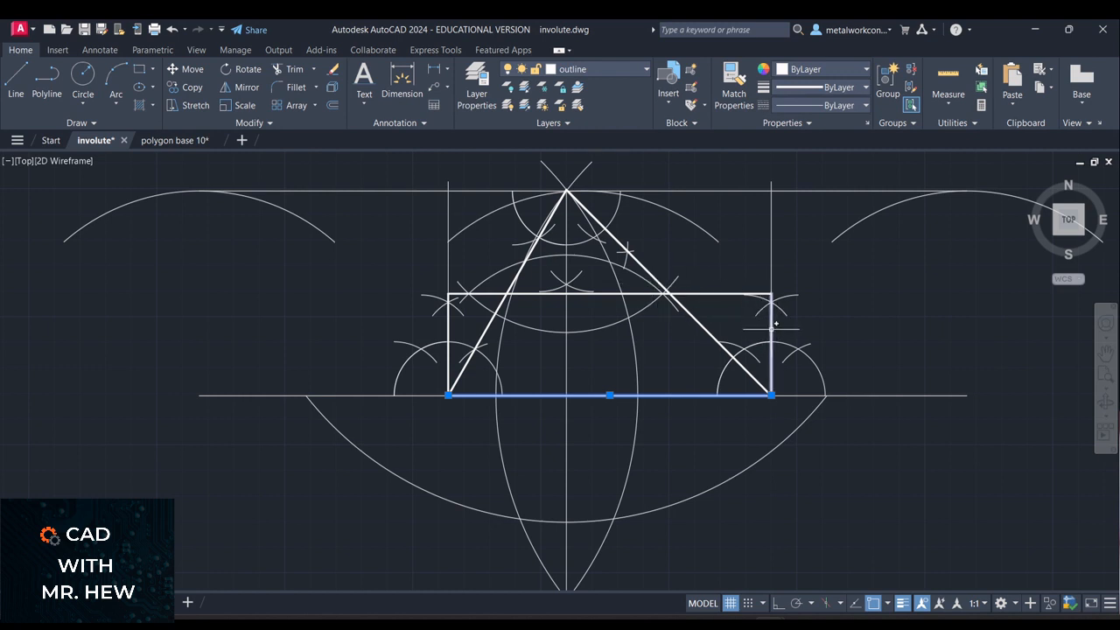
key("Escape")
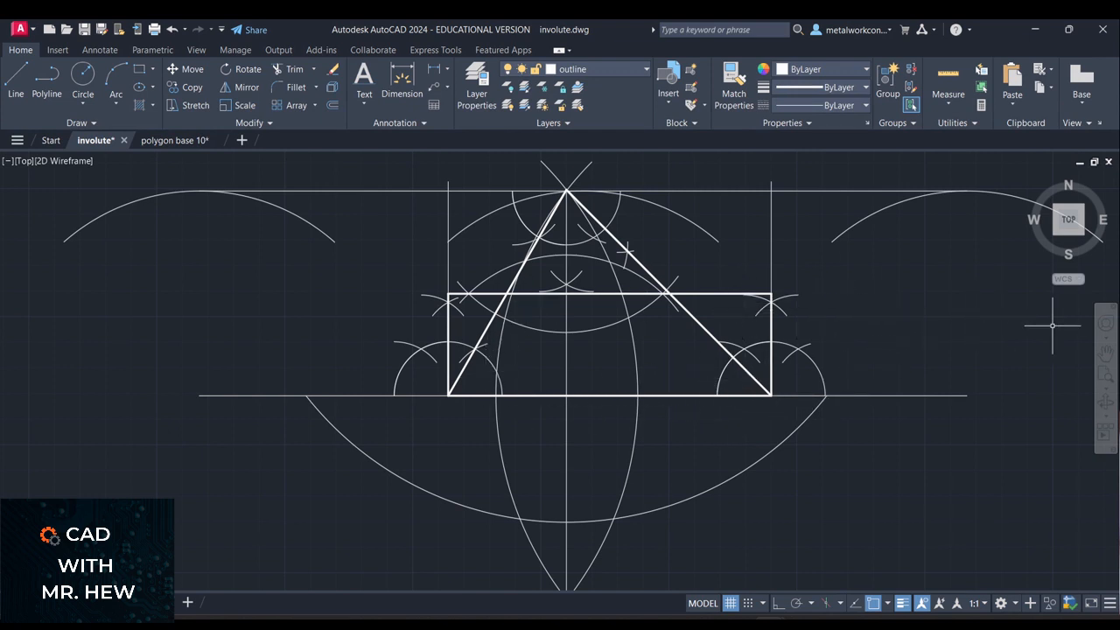
key("ctrl+z")
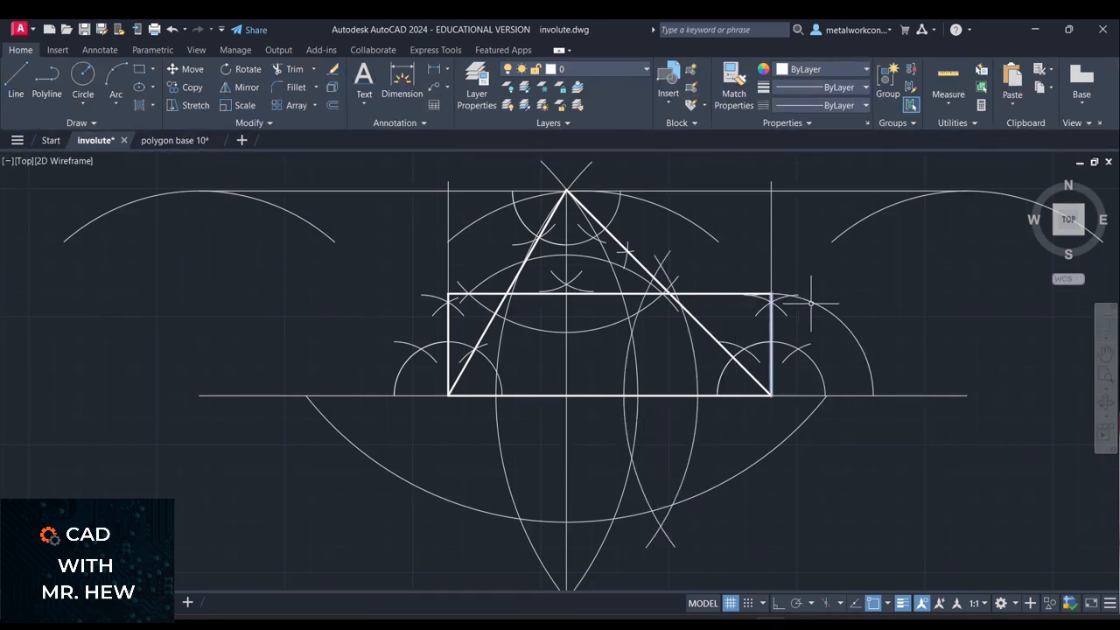
left_click(872, 395)
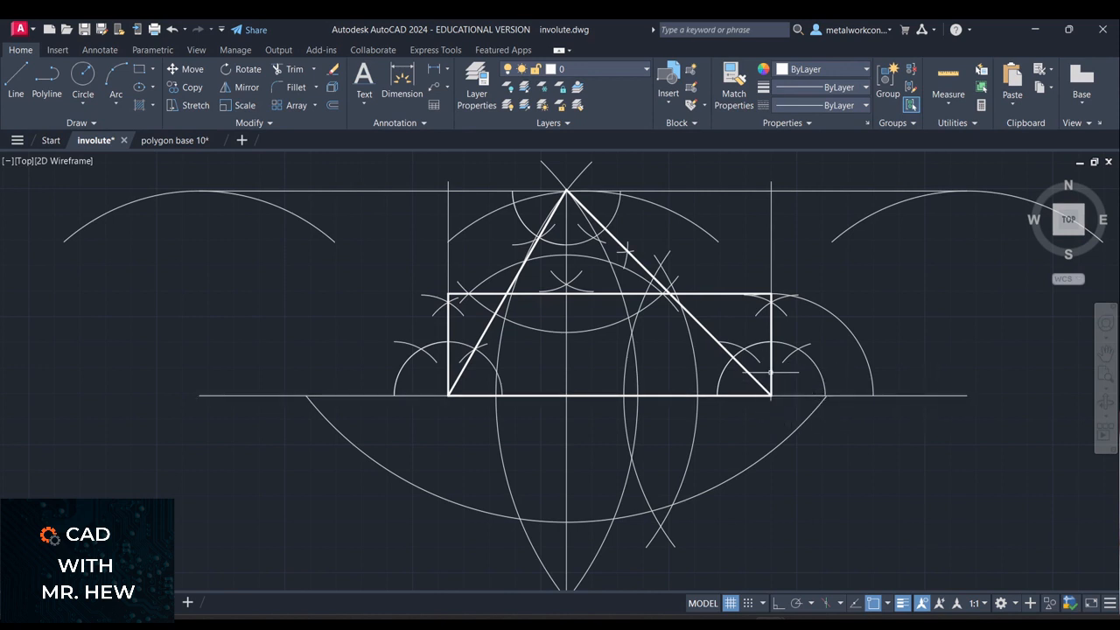
left_click(859, 395)
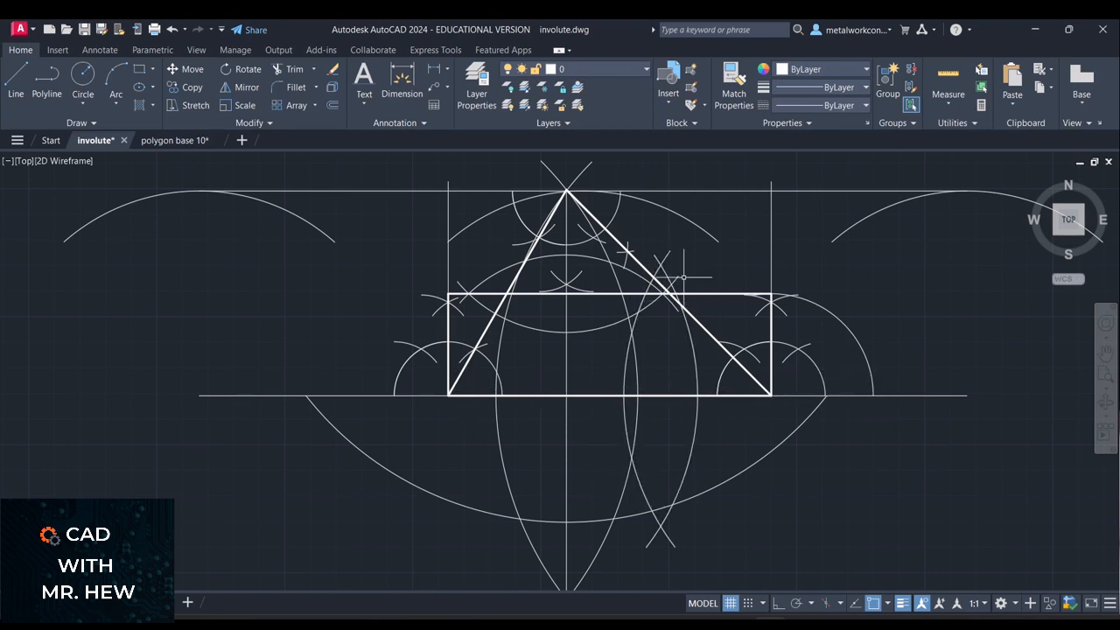
Draw a vertical line from the upper to the lower intersection of the two bisecting arcs that cross the rectangle's base
left_click(11, 75)
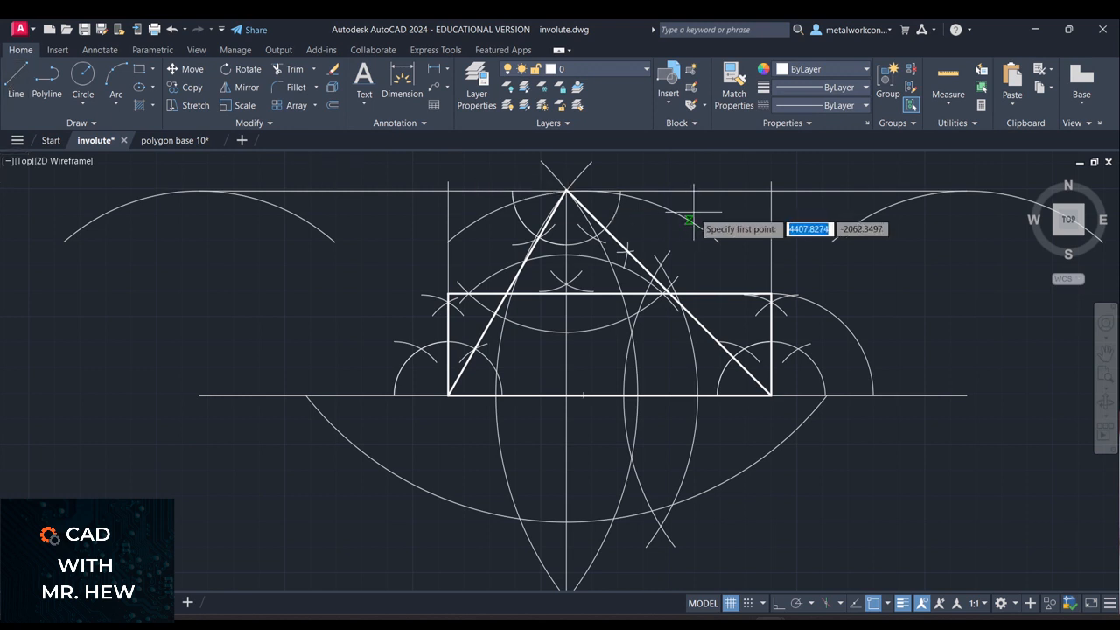
left_click(658, 264)
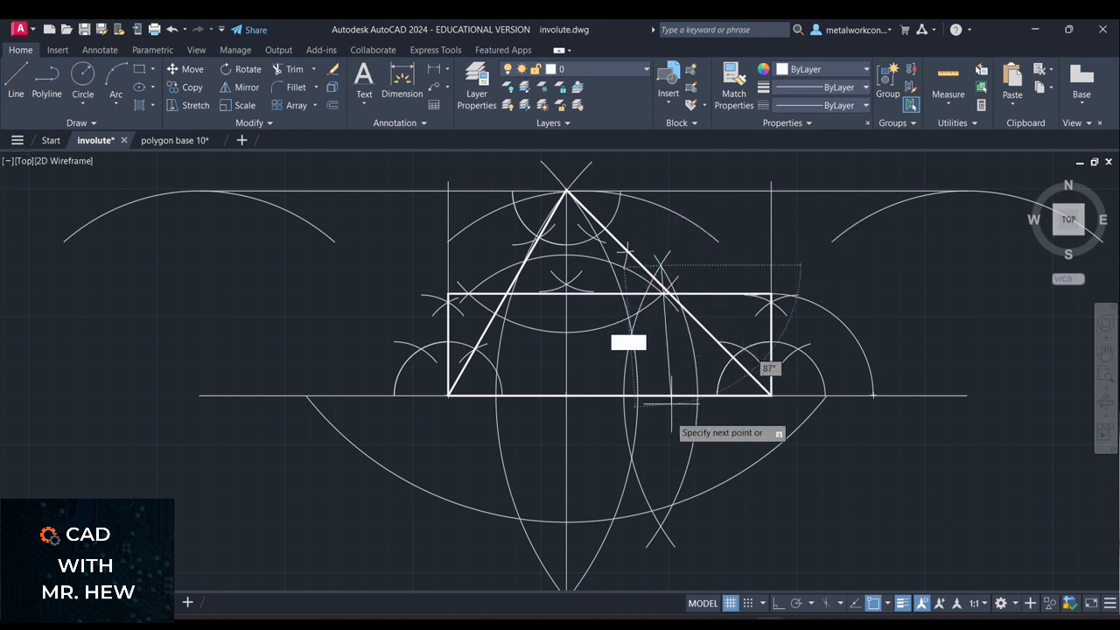
left_click(661, 525)
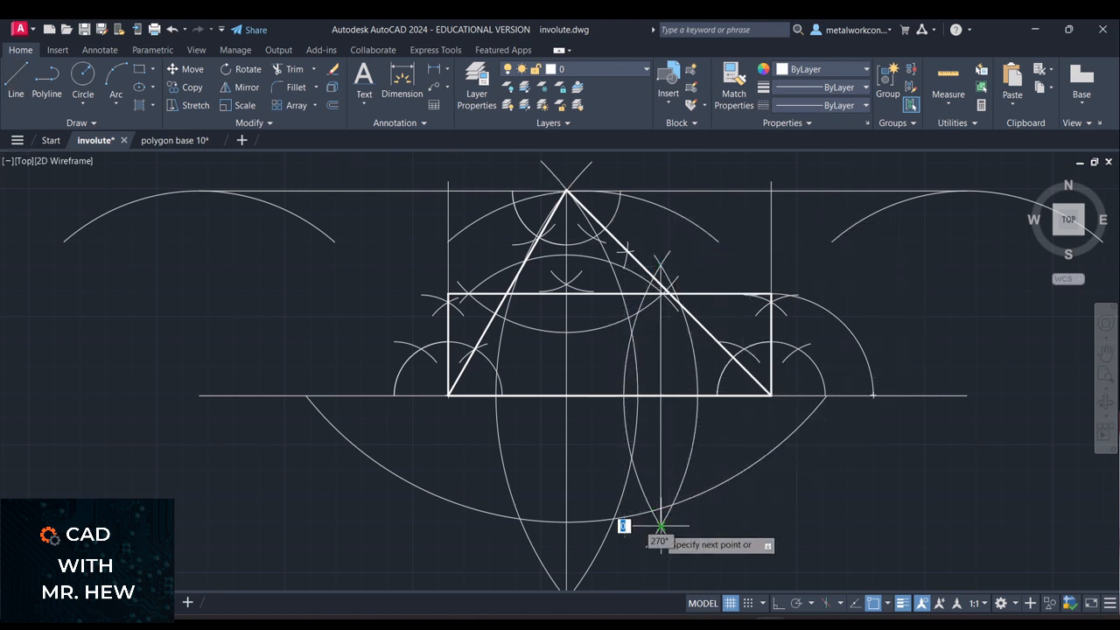
key("Return")
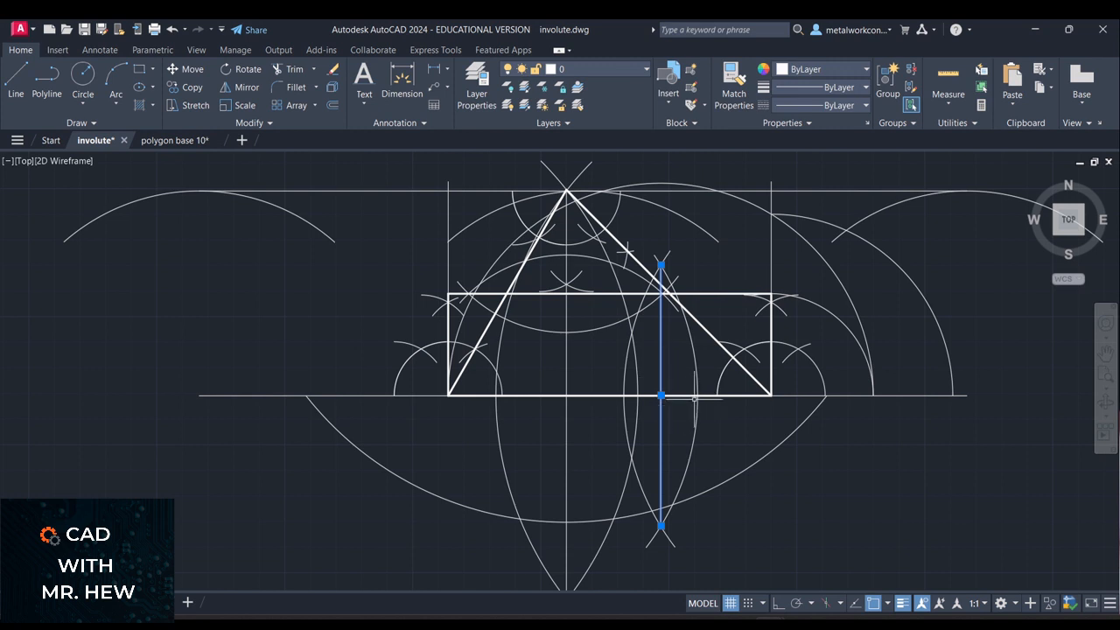
Examine where the vertical bisector crosses the rectangle's base, and the vertical line through the rectangle's right corner
left_click(662, 390)
left_click(688, 395)
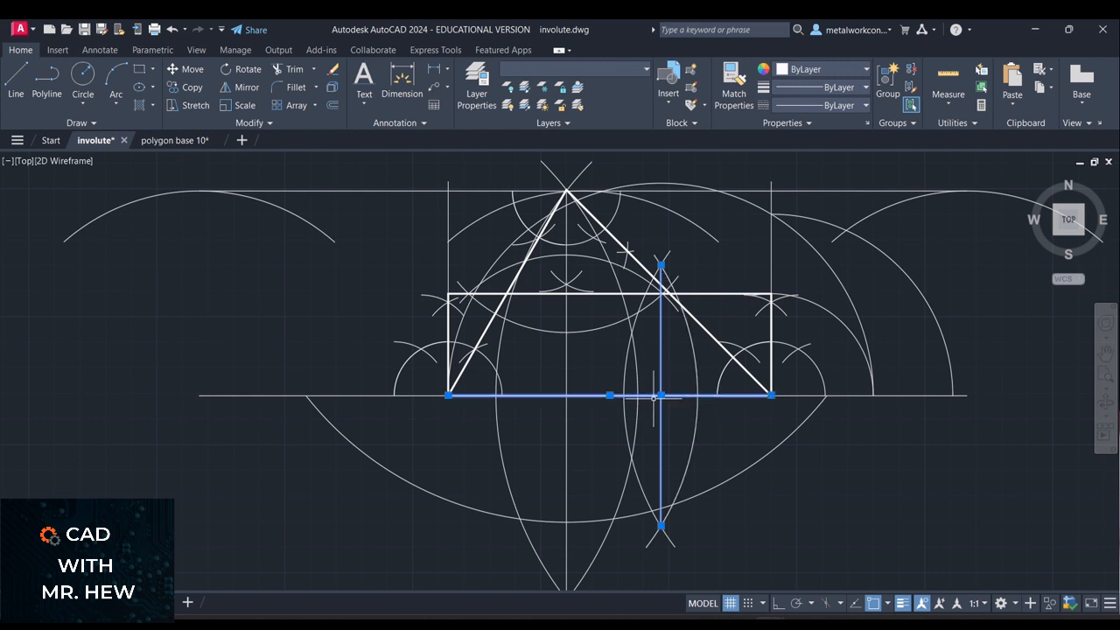
left_click(660, 395)
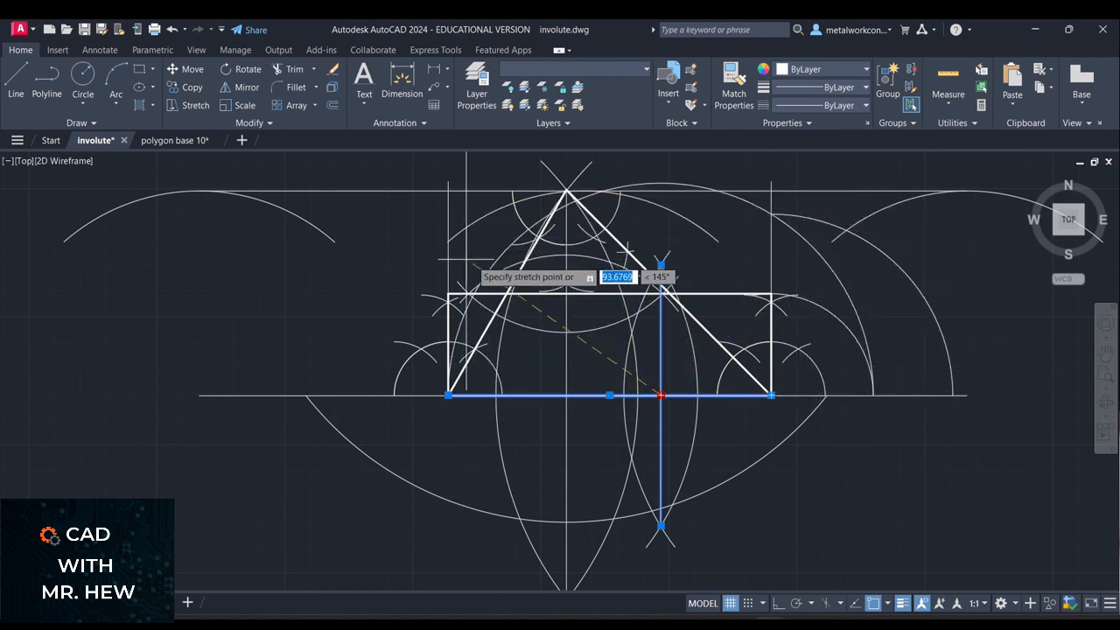
key("Escape")
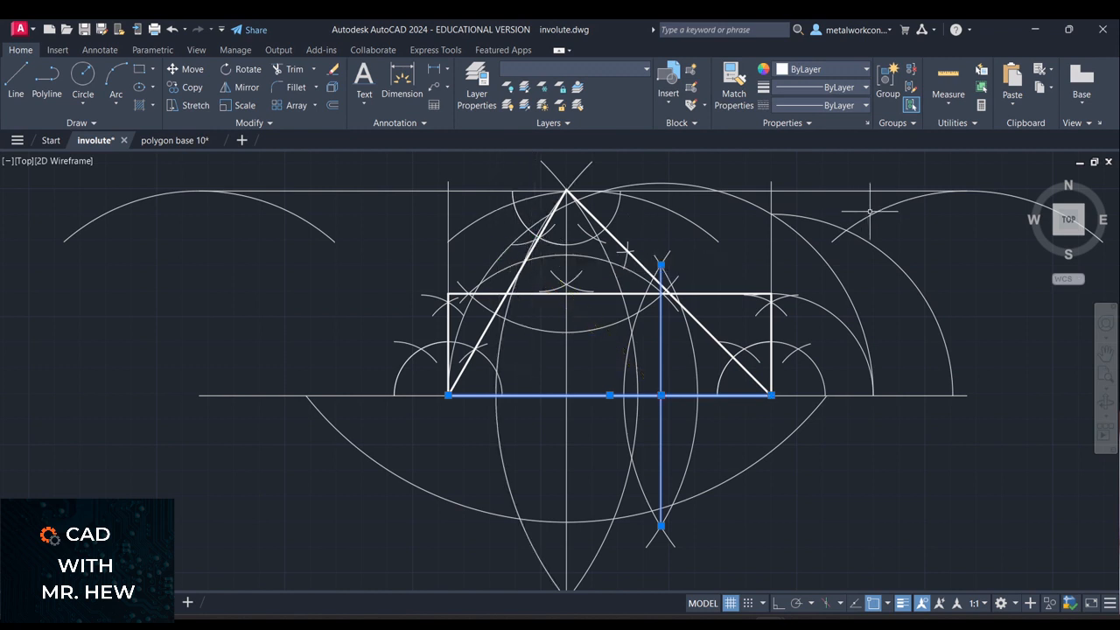
left_click(772, 260)
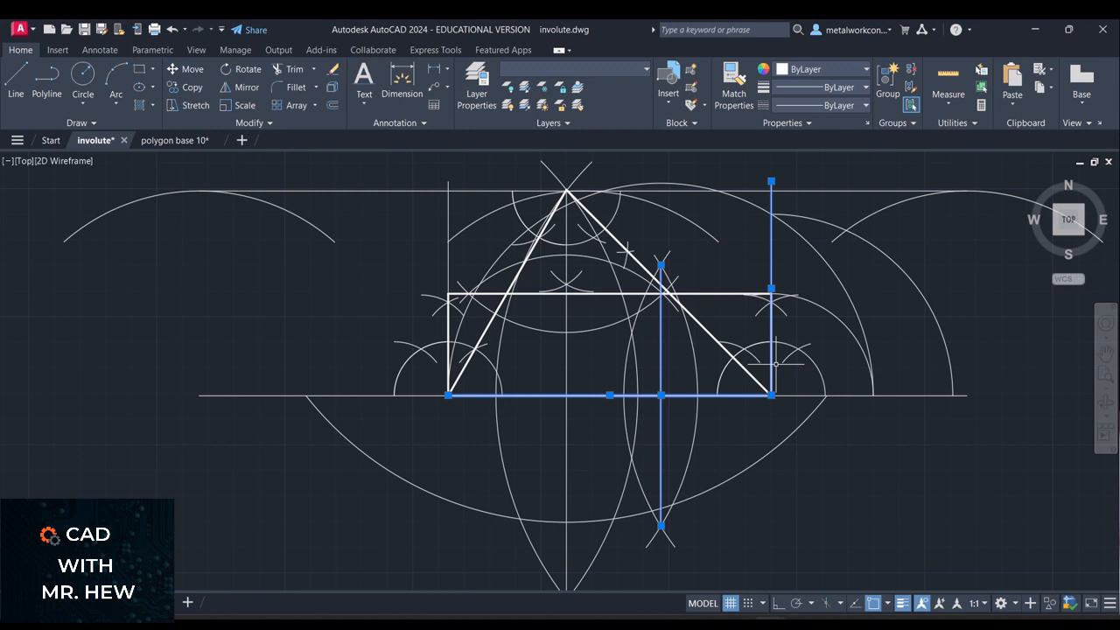
key("Escape")
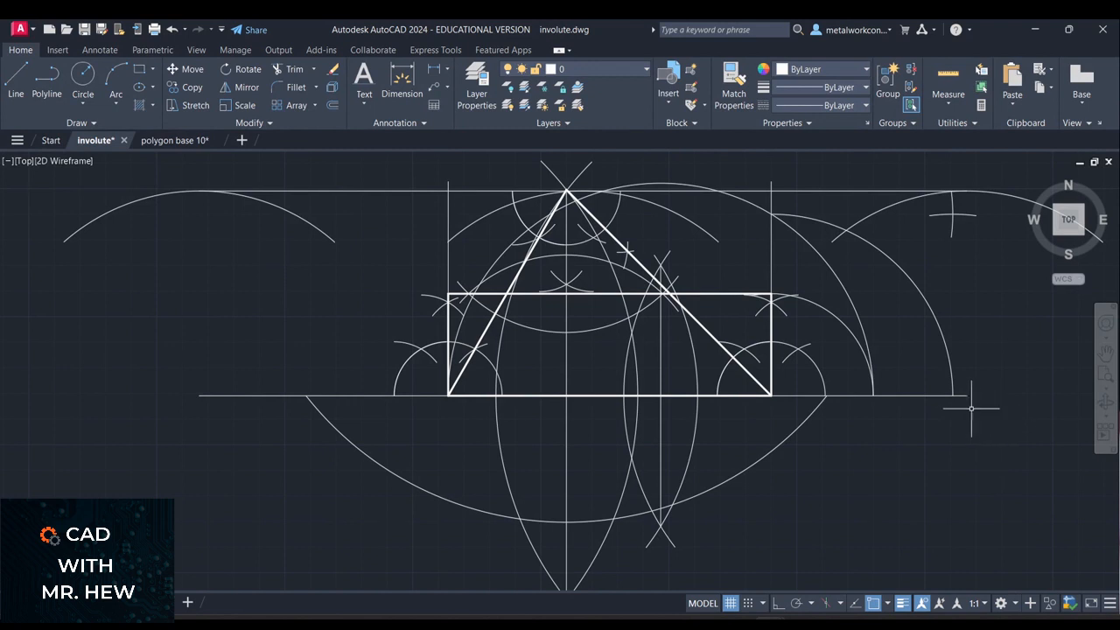
Examine the endpoints of the quarter arc centred on the rectangle's lower right corner and where it meets the extended base line
left_click(951, 380)
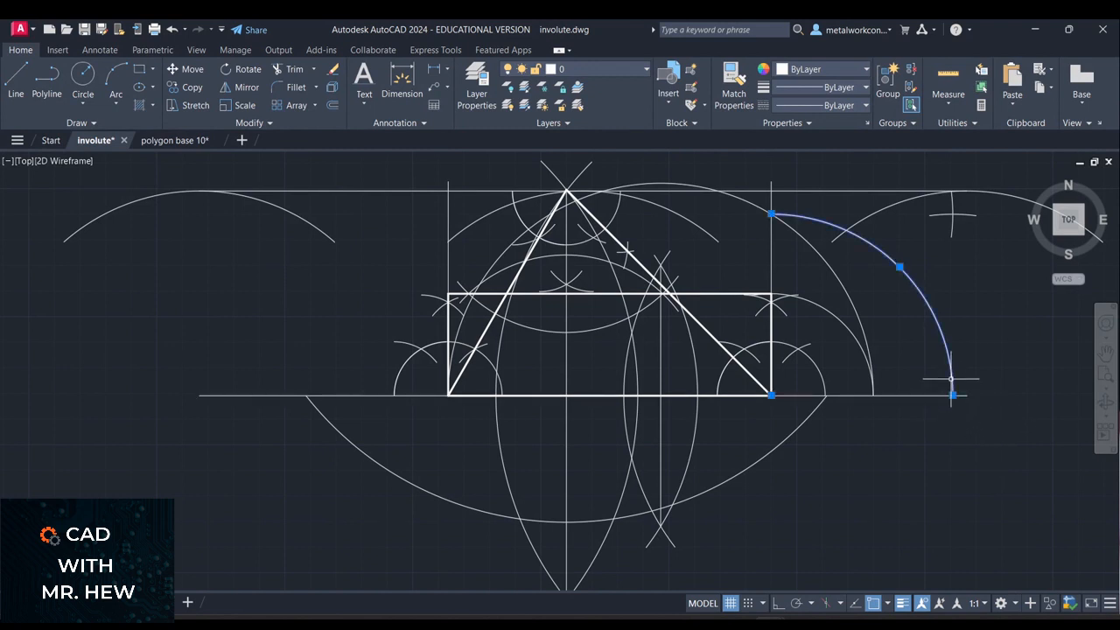
left_click(933, 395)
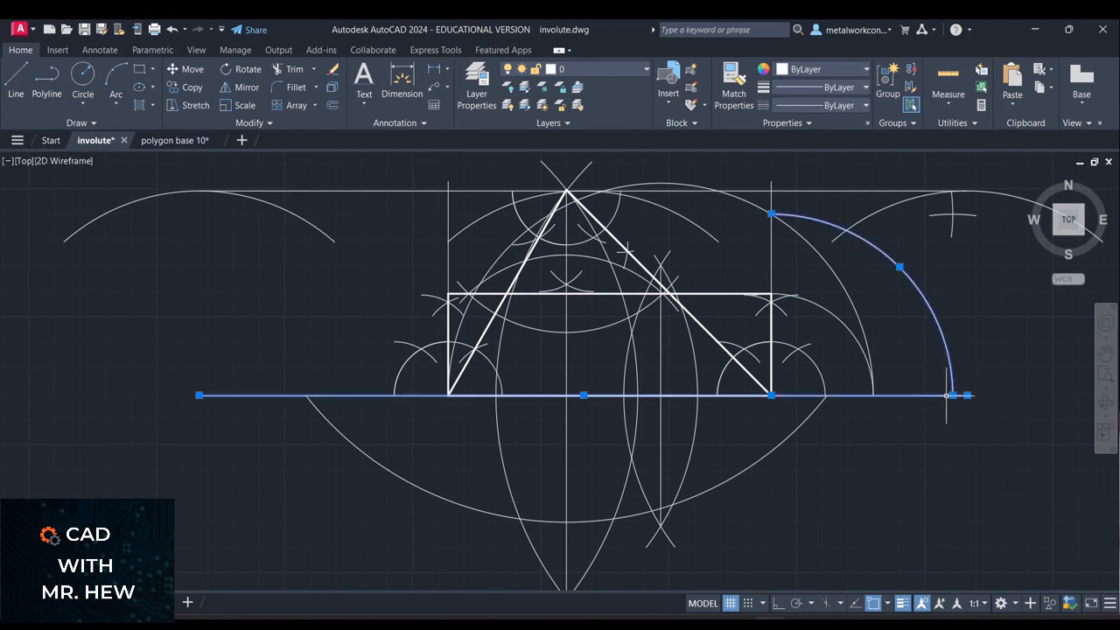
left_click(953, 395)
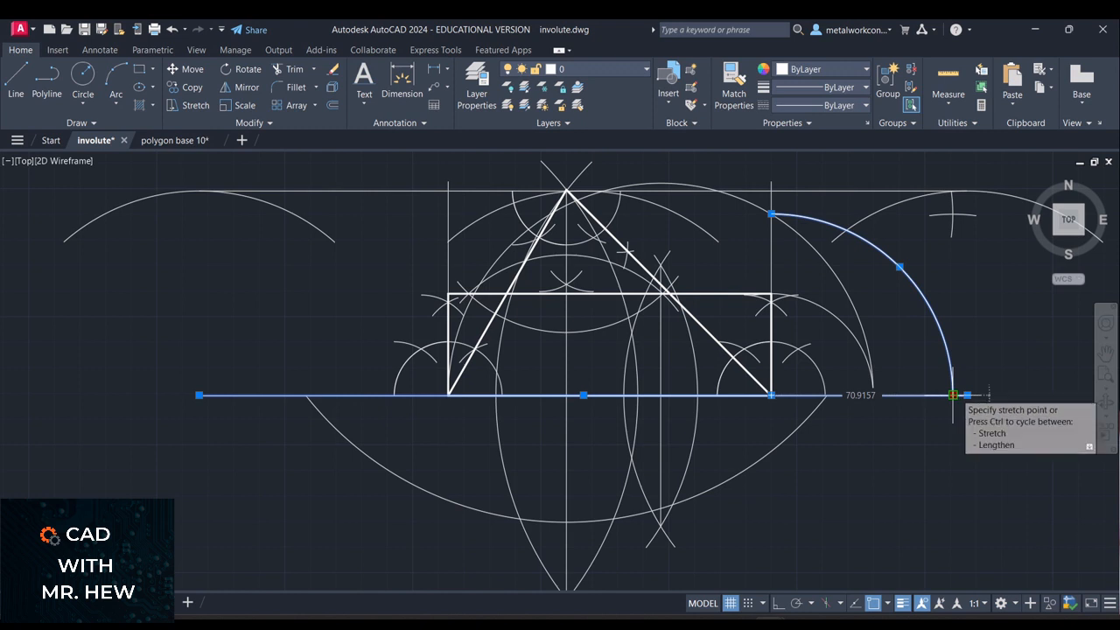
left_click(952, 395)
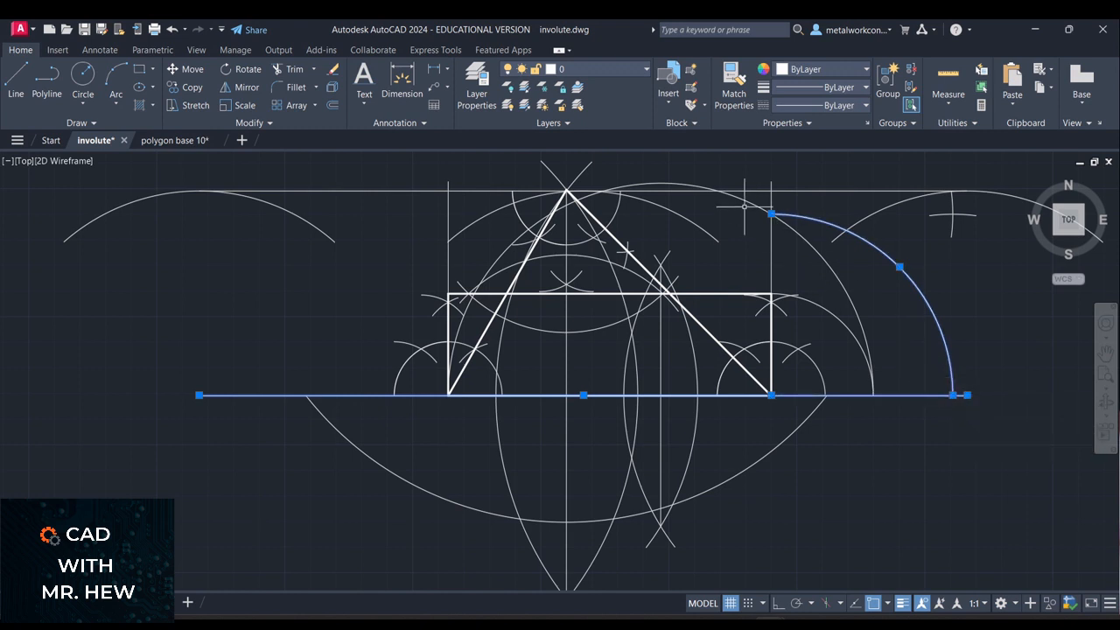
left_click(771, 213)
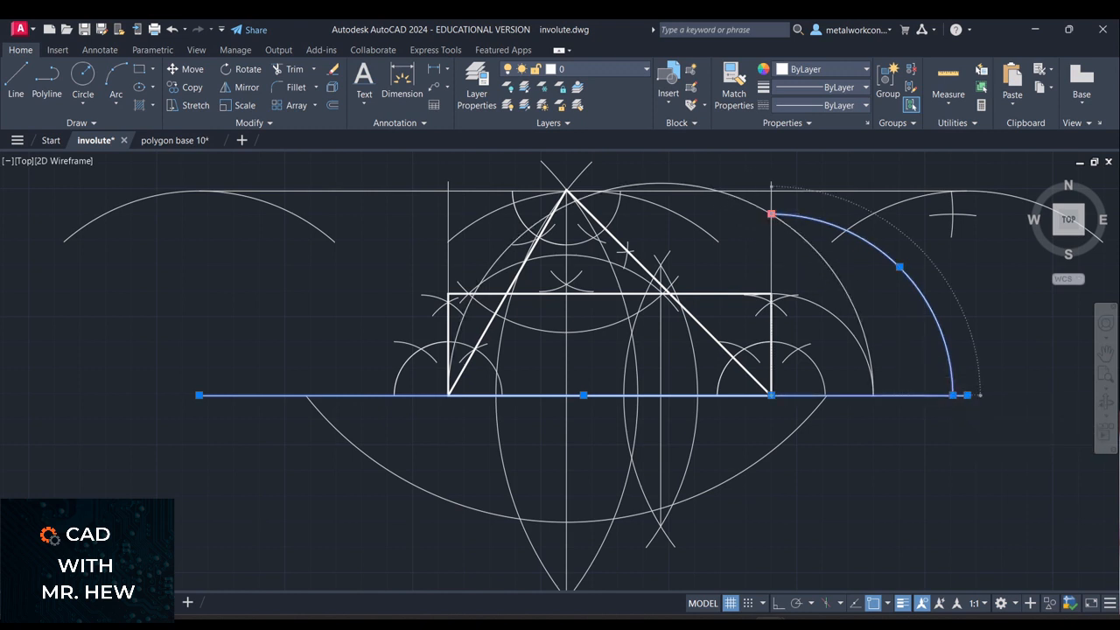
left_click(771, 213)
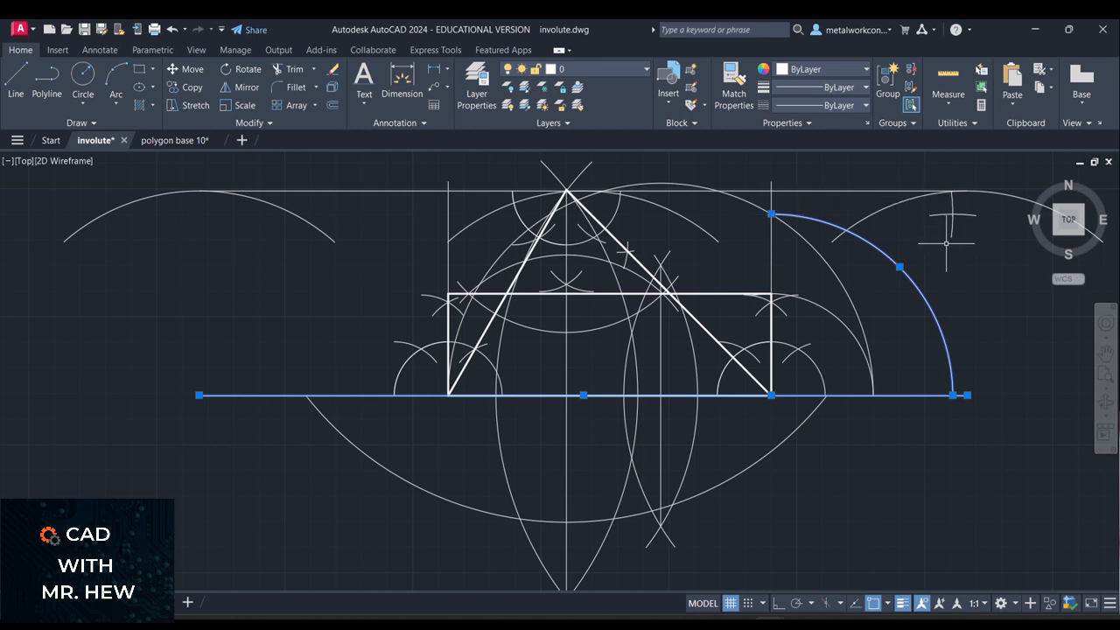
left_click(771, 215)
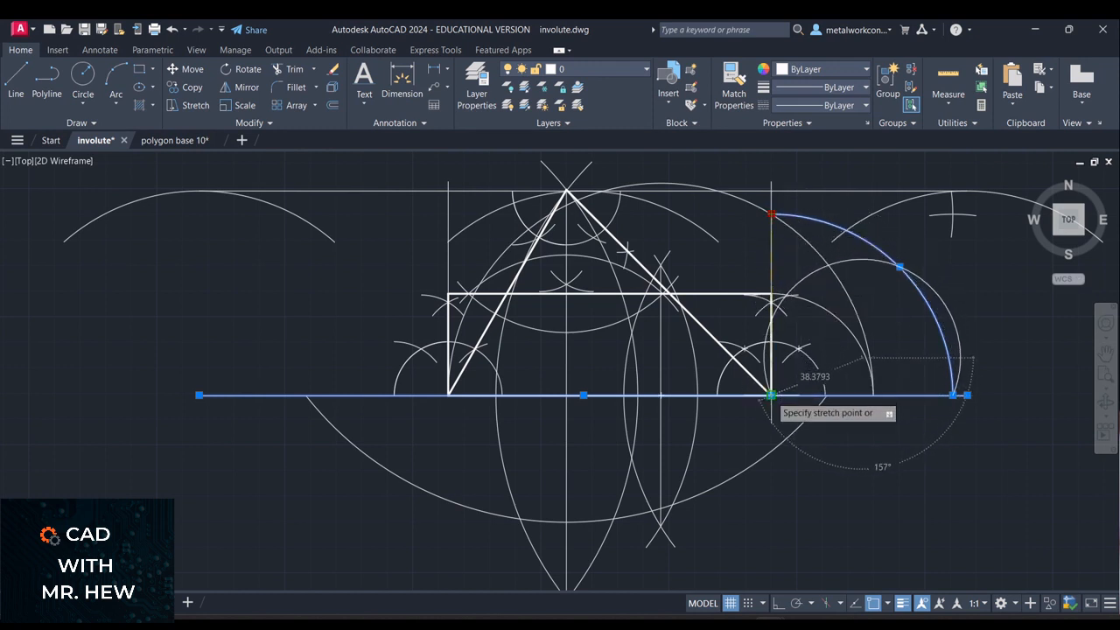
key("Escape")
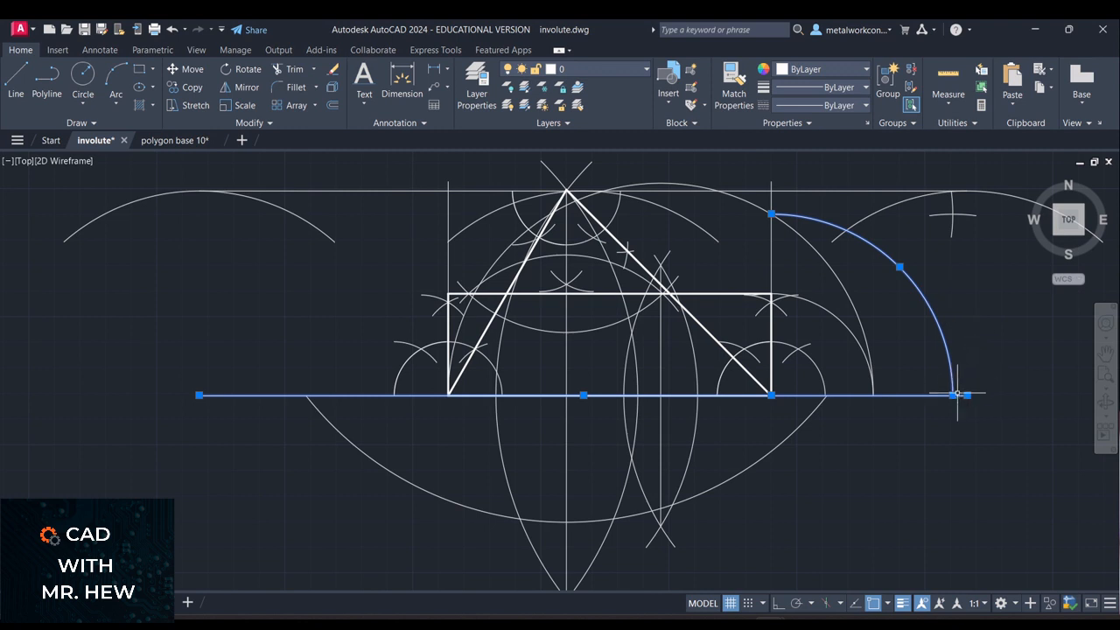
left_click(953, 395)
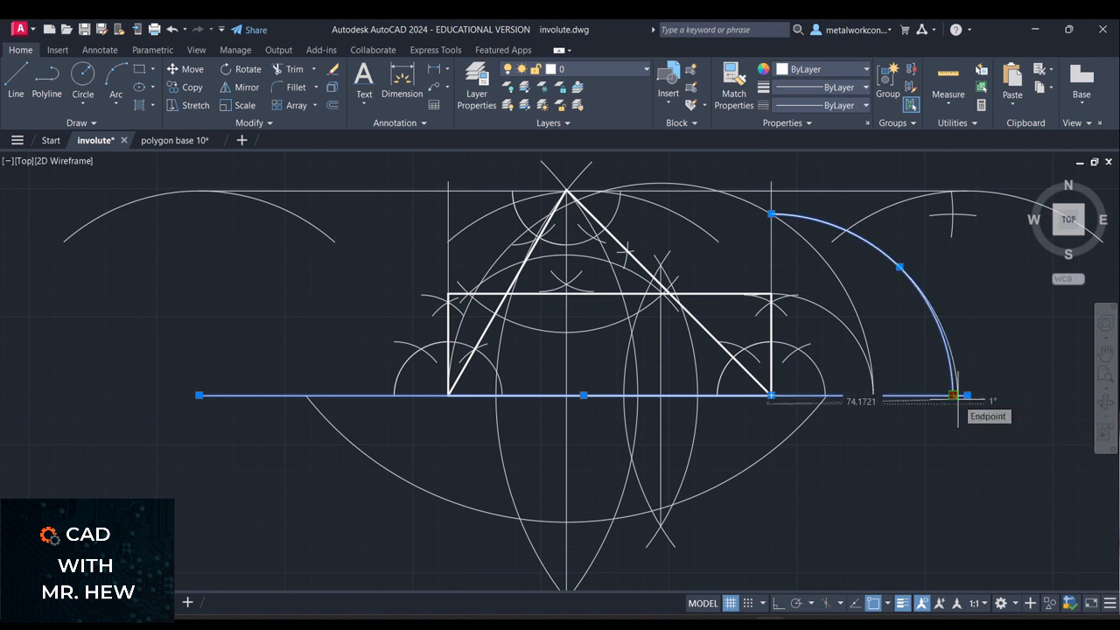
key("Escape")
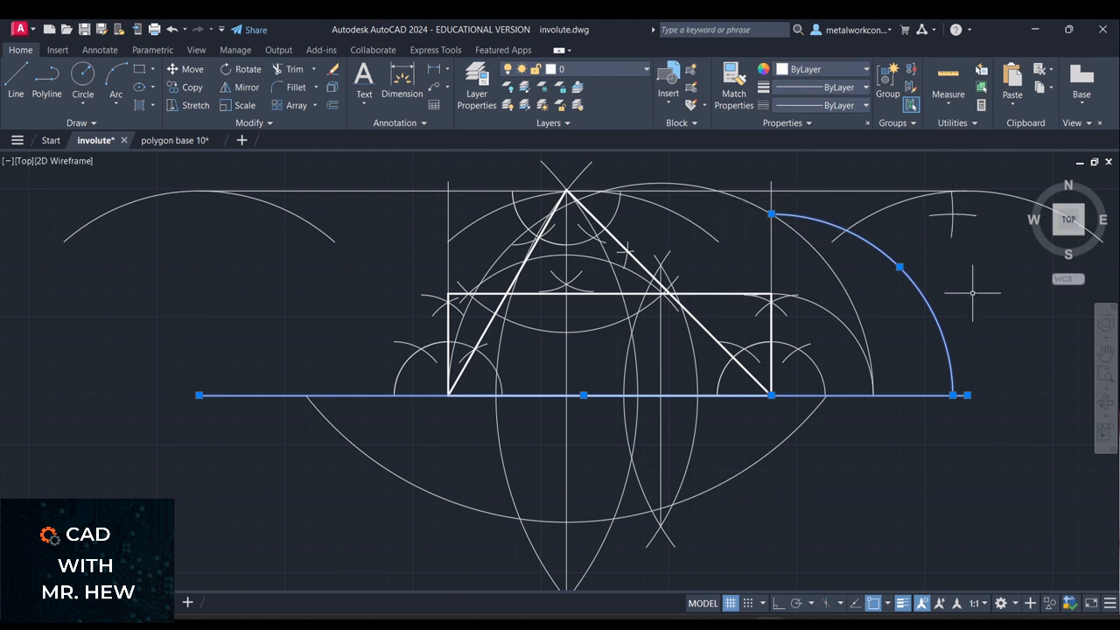
key("Escape")
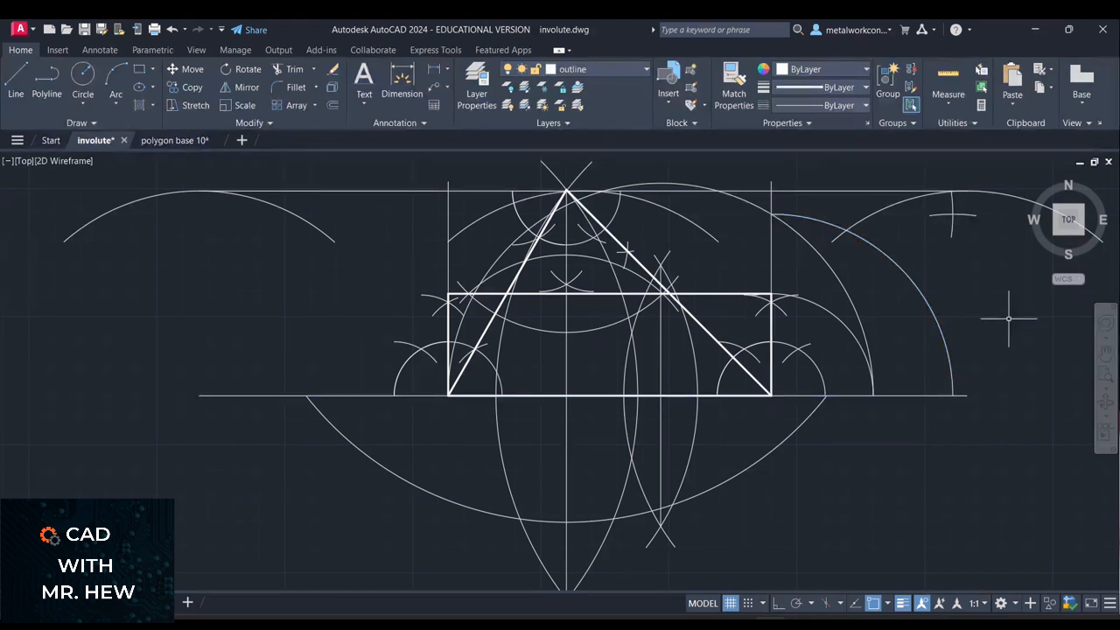
type("l")
key("Return")
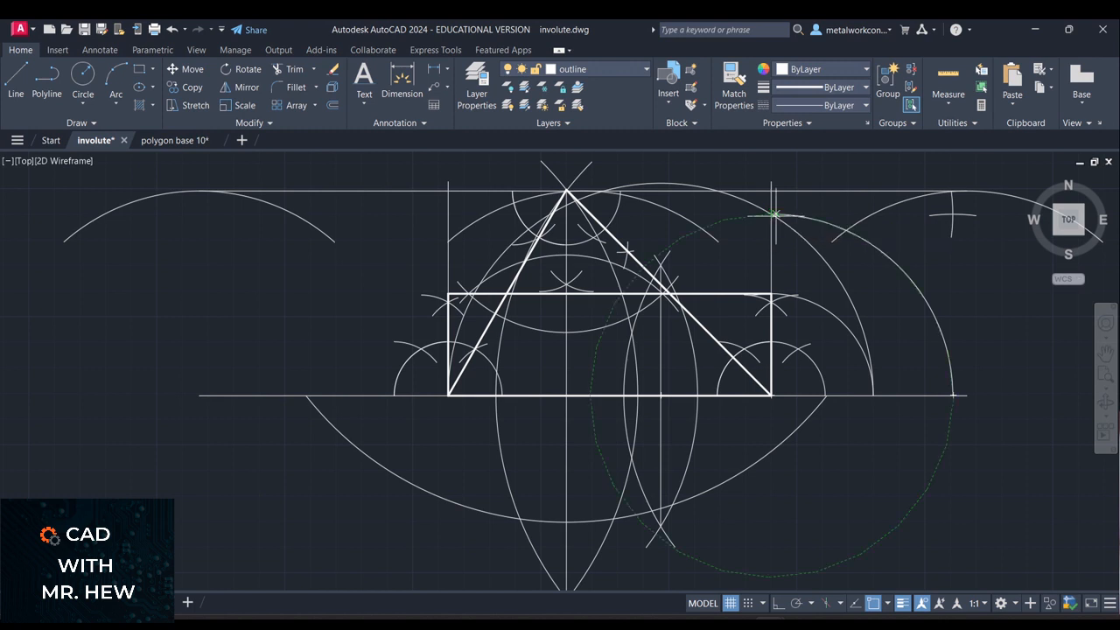
key("Escape")
Examine where the large semicircle crosses the vertical line through the rectangle's lower right corner
left_click(844, 290)
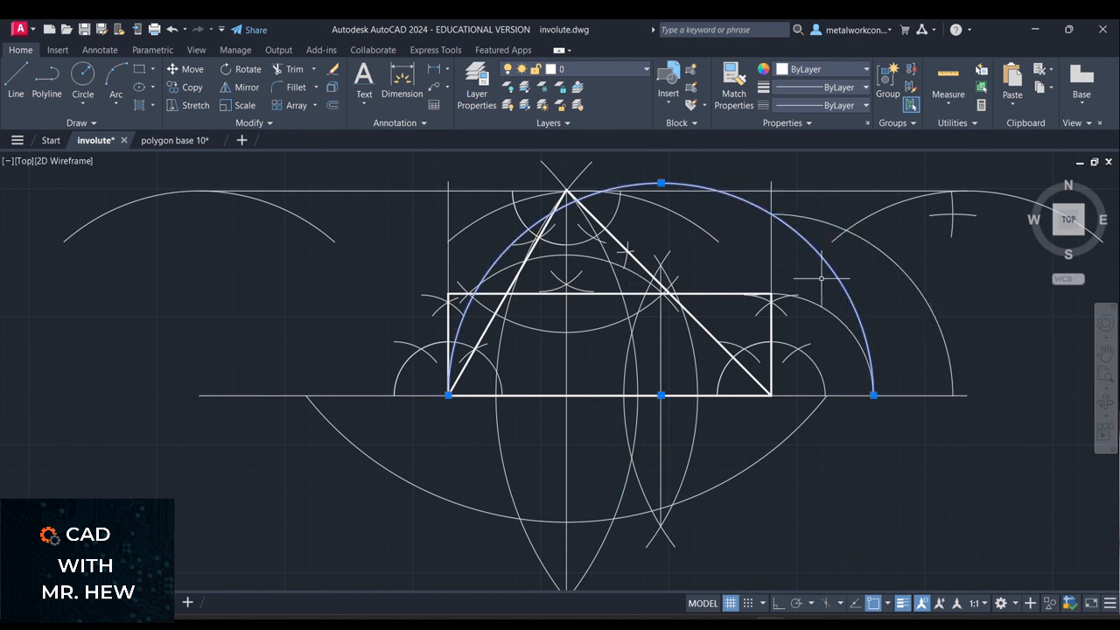
left_click(771, 256)
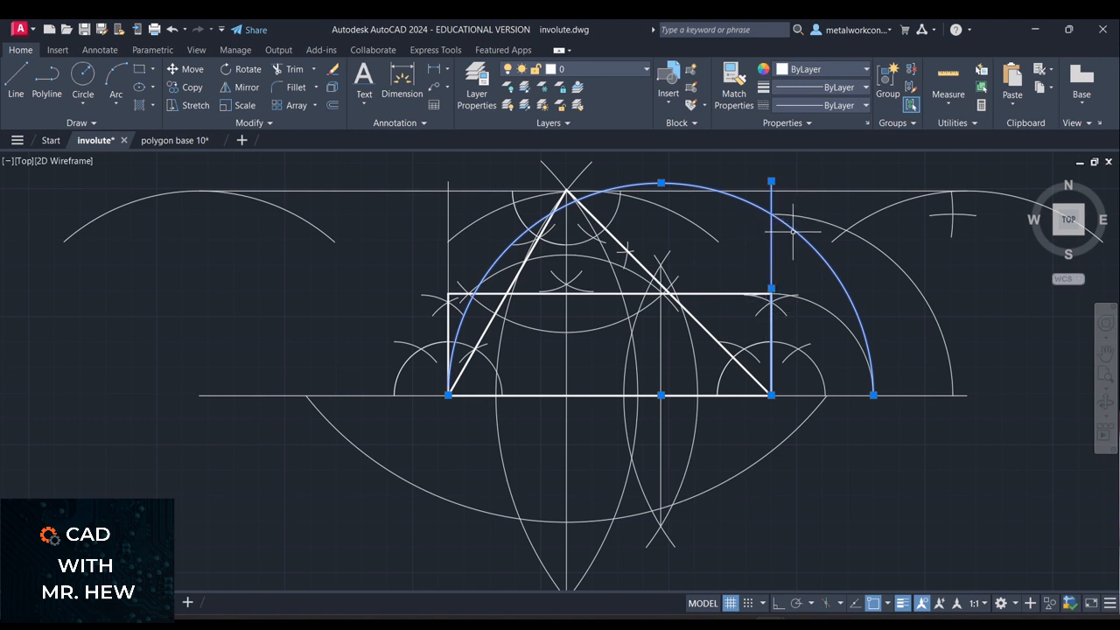
left_click(772, 395)
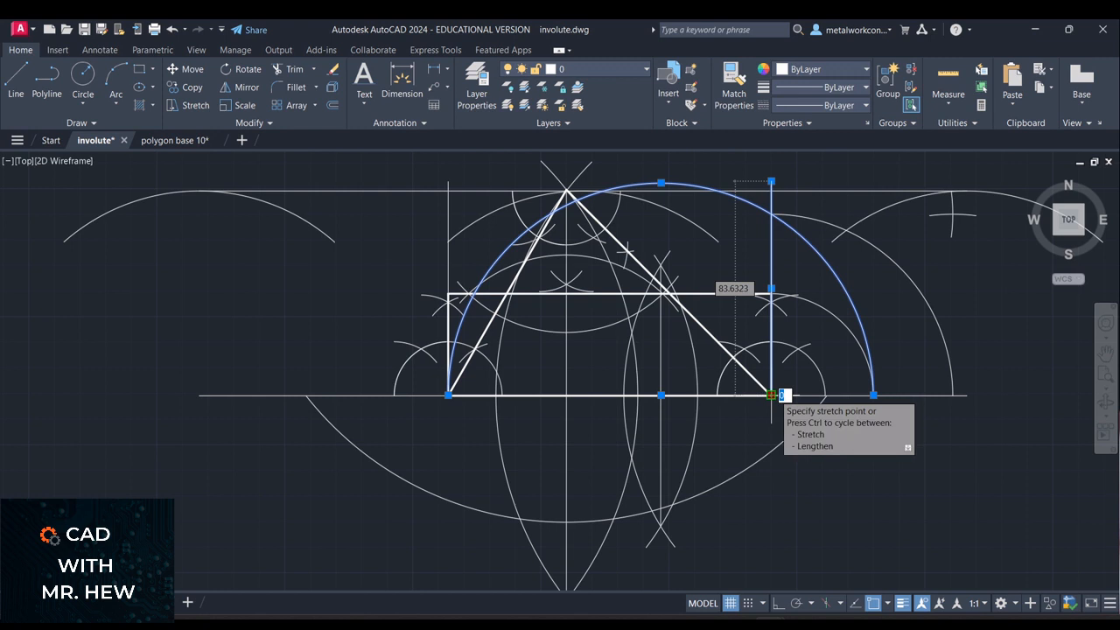
key("Escape")
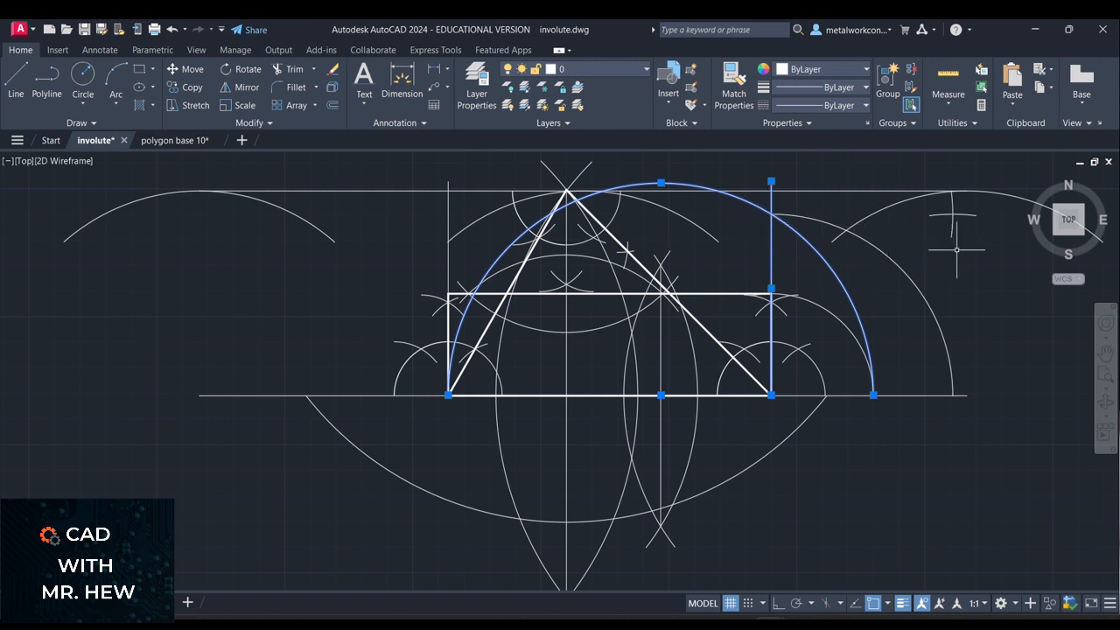
Draw a square of about 71 mm per side from the semicircle's crossing with the right vertical, through the arc intersection, to the extended base line
type("l")
key("Return")
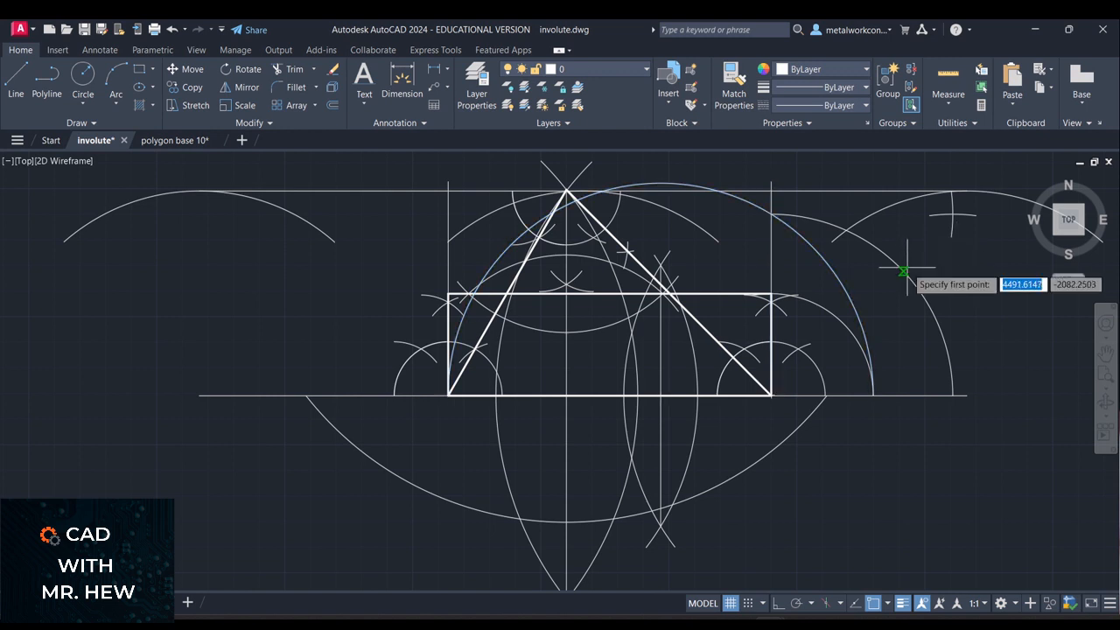
left_click(770, 214)
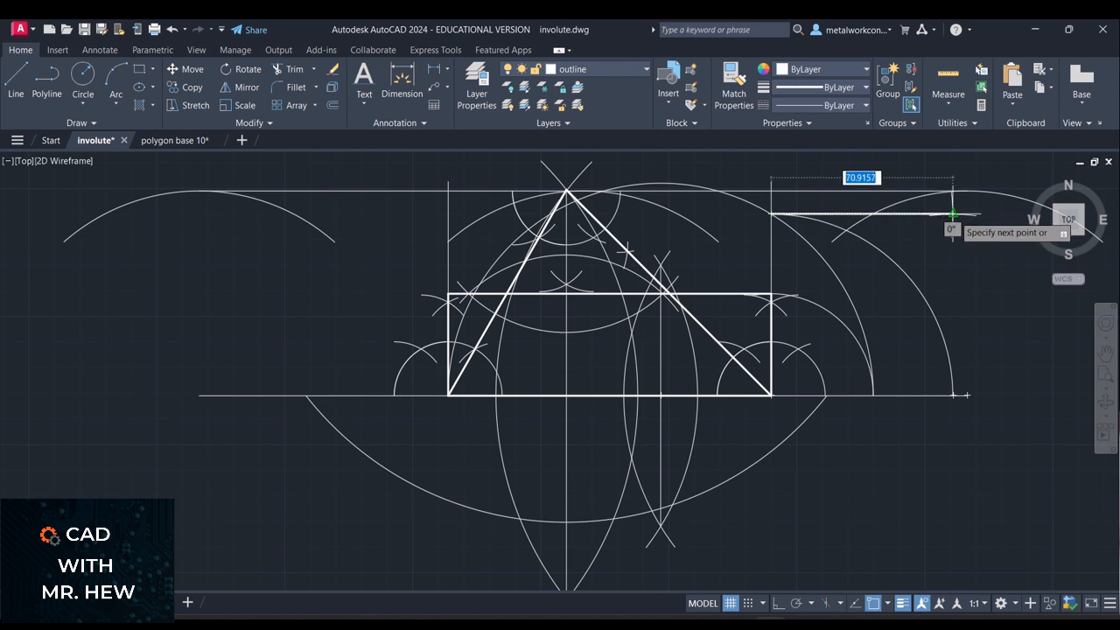
left_click(952, 213)
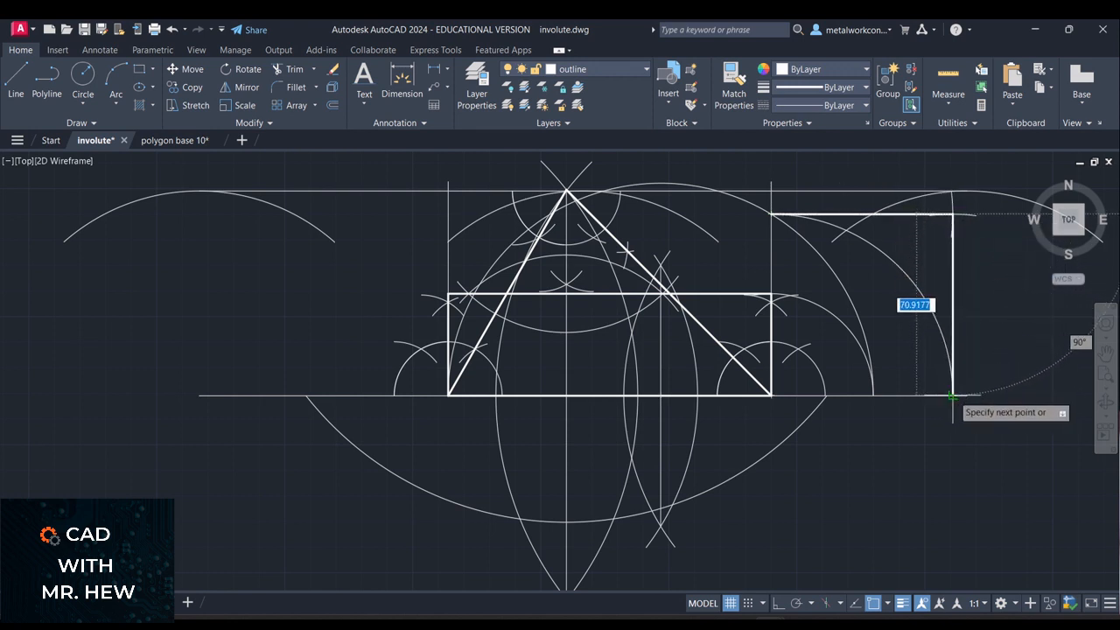
left_click(952, 396)
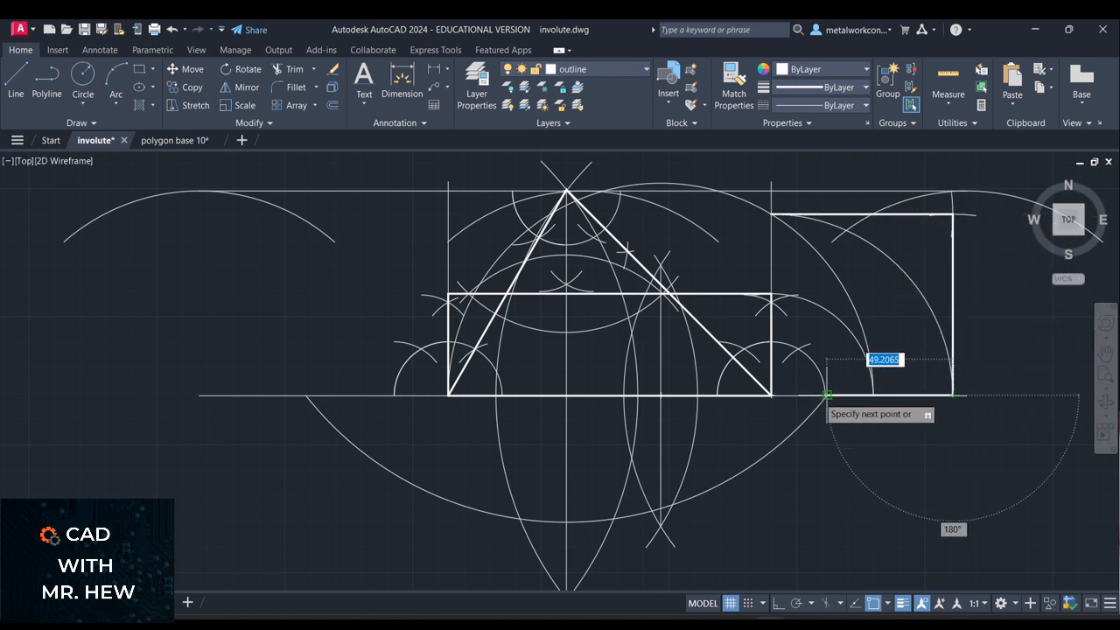
left_click(771, 396)
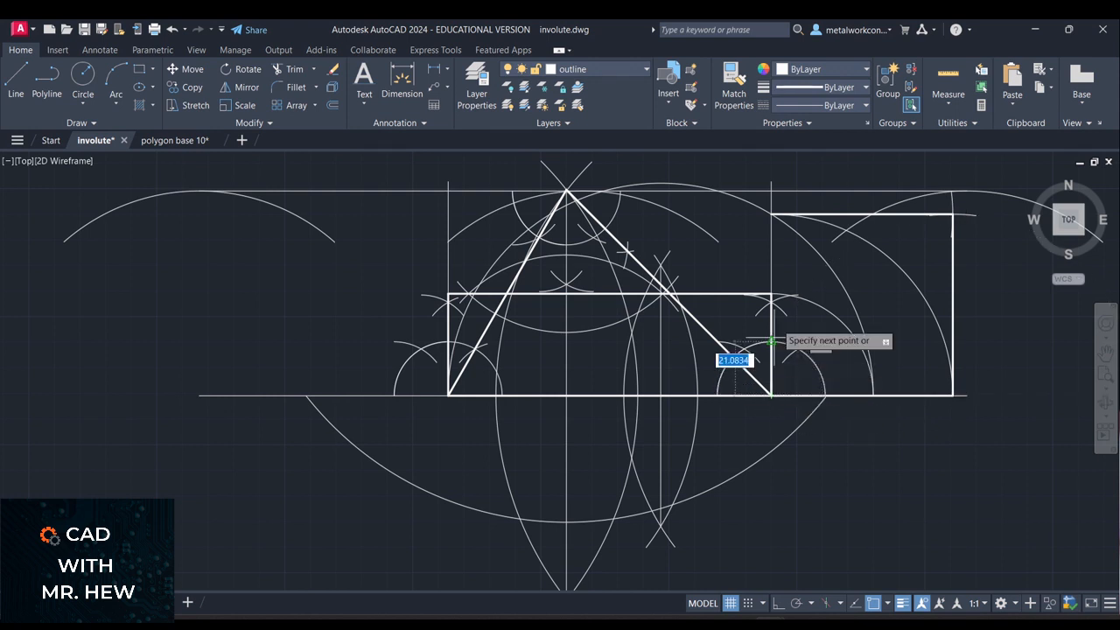
left_click(771, 213)
key("Escape")
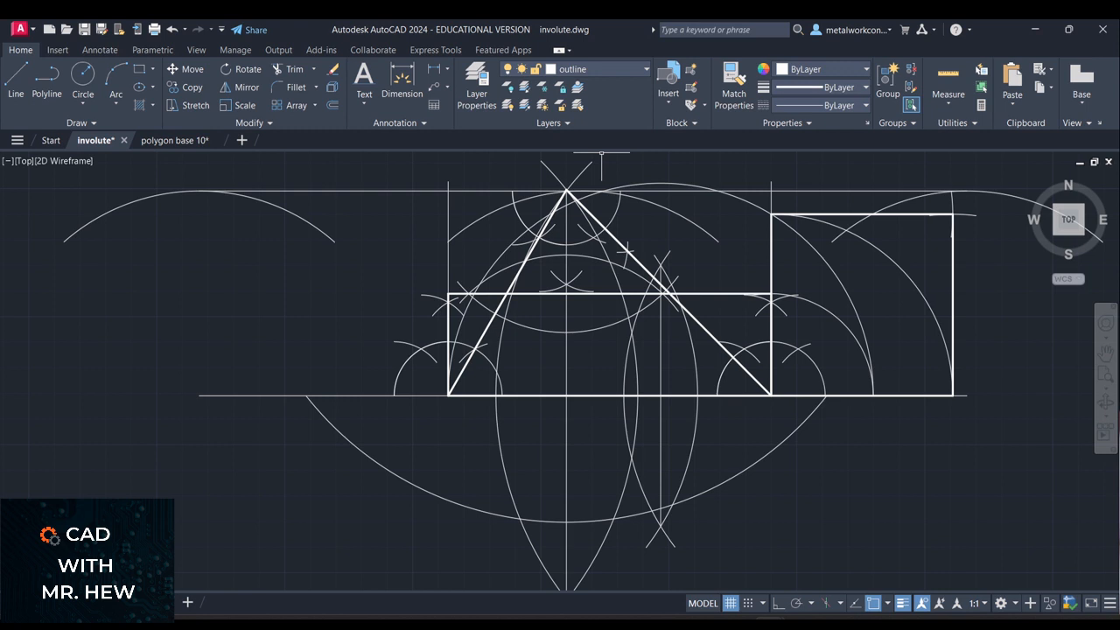
middle_click_drag(876, 410, 885, 396)
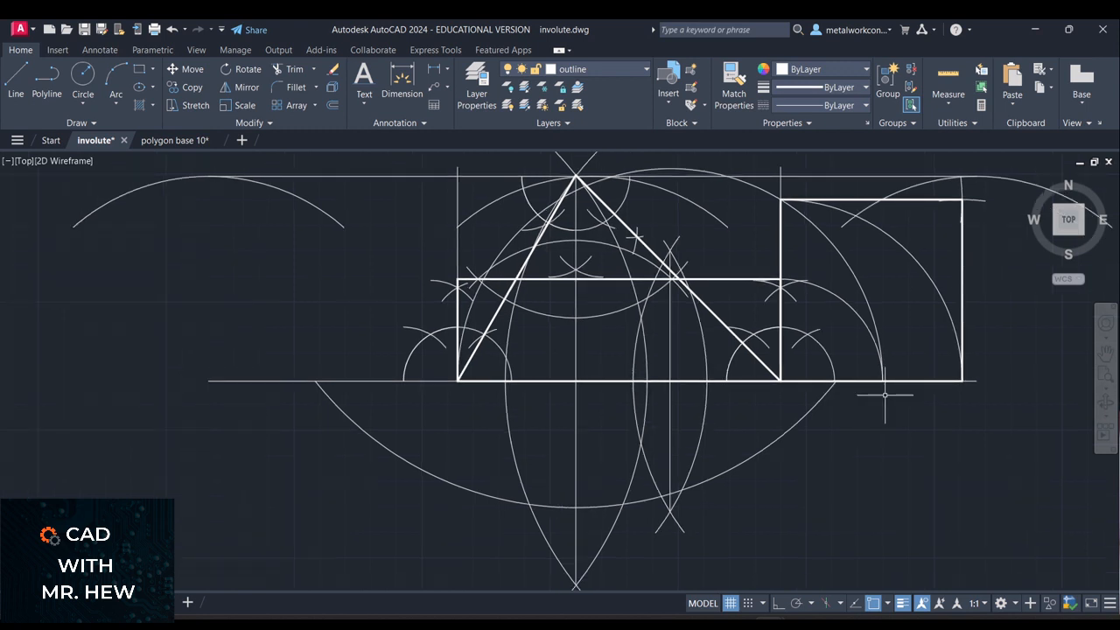